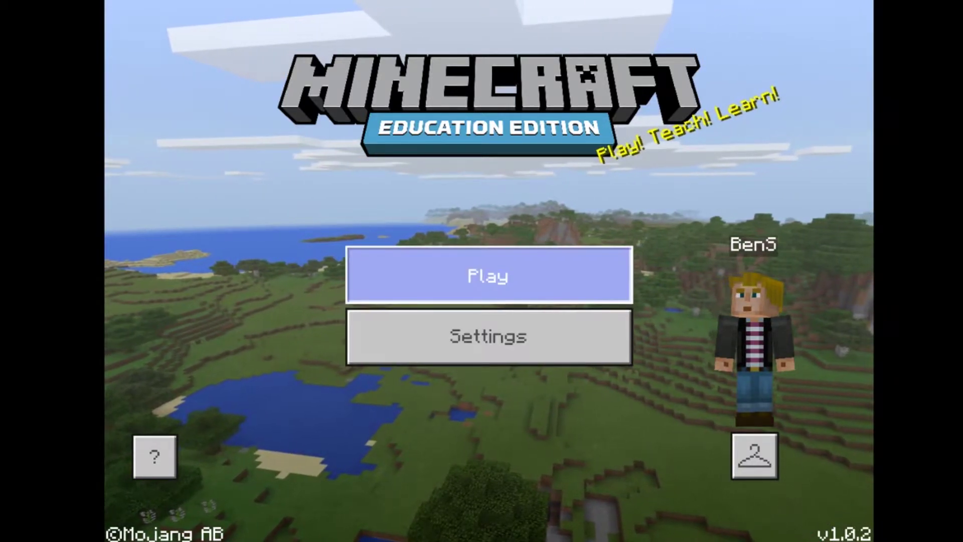
- Open the options for creating a new world and look through the available world templates
left_click(490, 275)
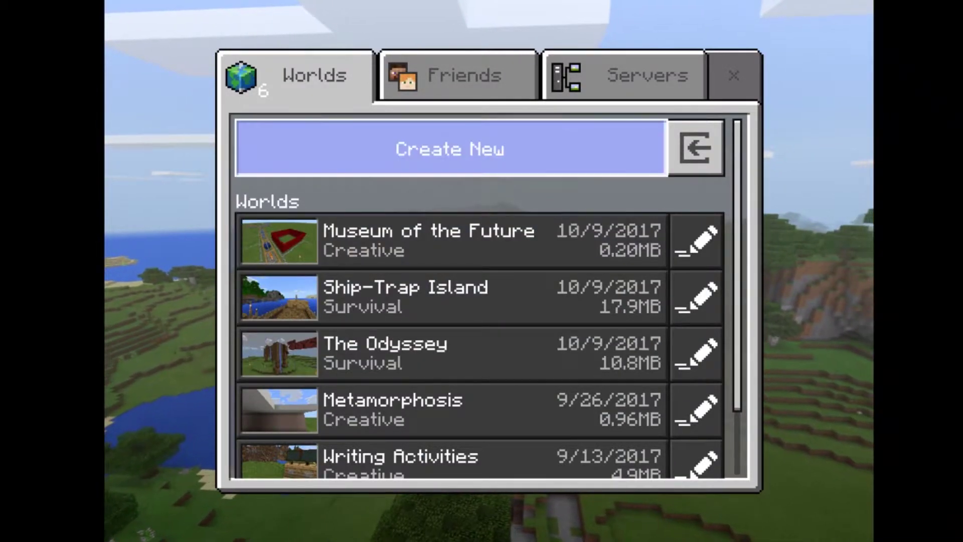
key("Return")
key("Down")
key("Down")
key("Down")
key("Down")
key("Up")
key("Up")
key("Up")
key("Down")
key("Down")
key("Down")
key("Up")
key("Up")
key("Up")
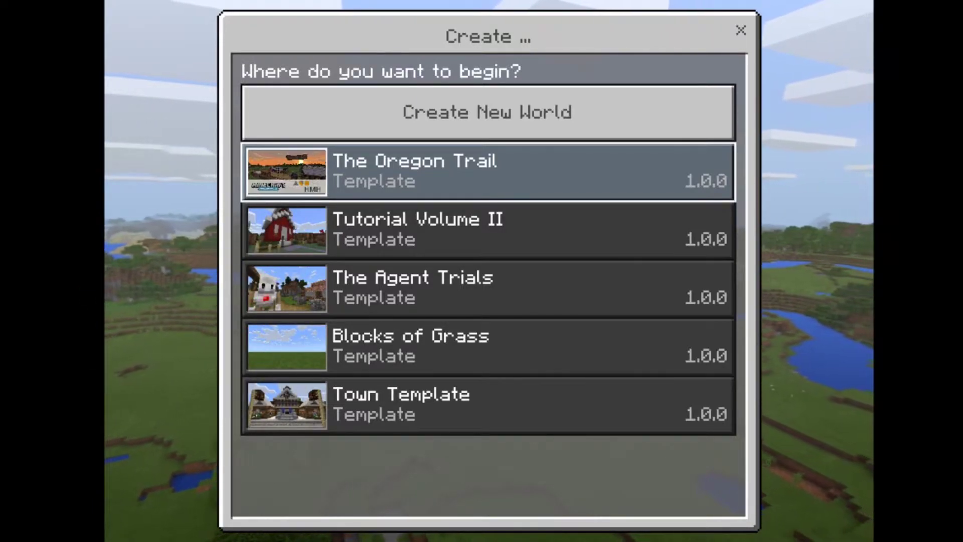
- Start a world from the Tutorial Volume II template and walk forward
left_click(488, 231)
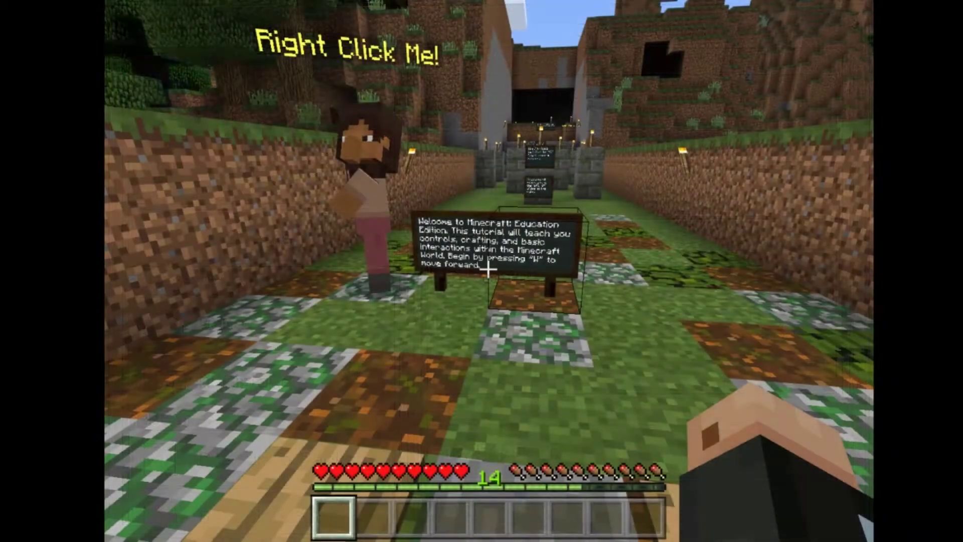
key("w")
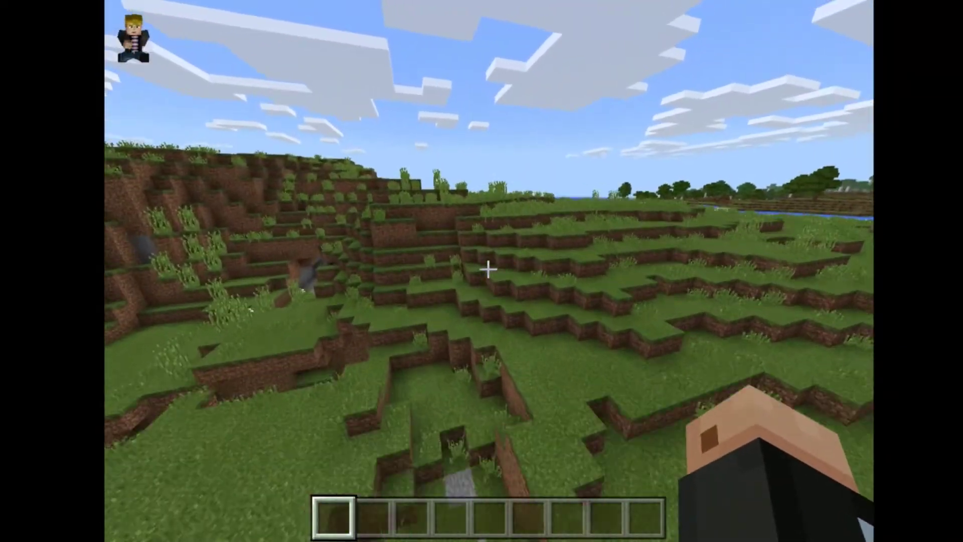
- Open the inventory and look through the Construction blocks, expanding the planks, fences and doors groups
key("e")
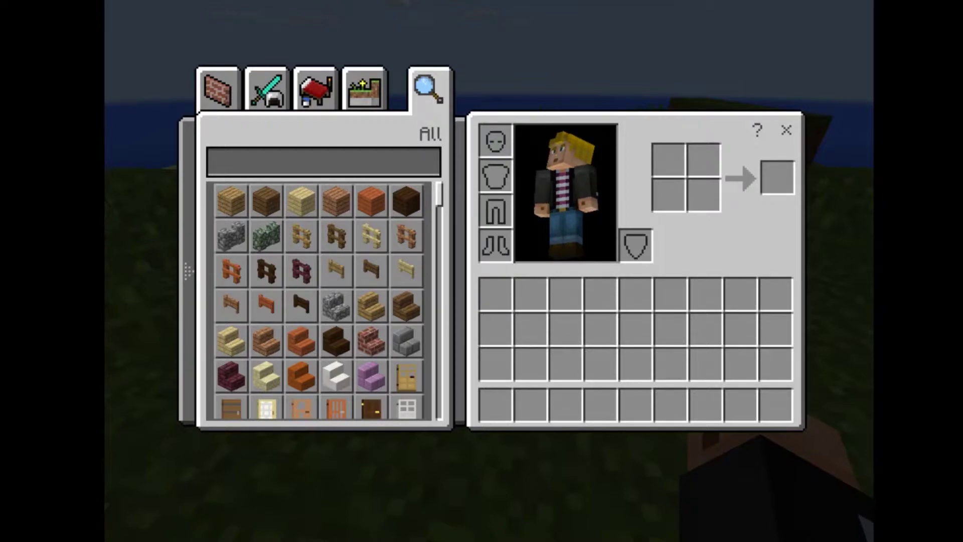
left_click(218, 90)
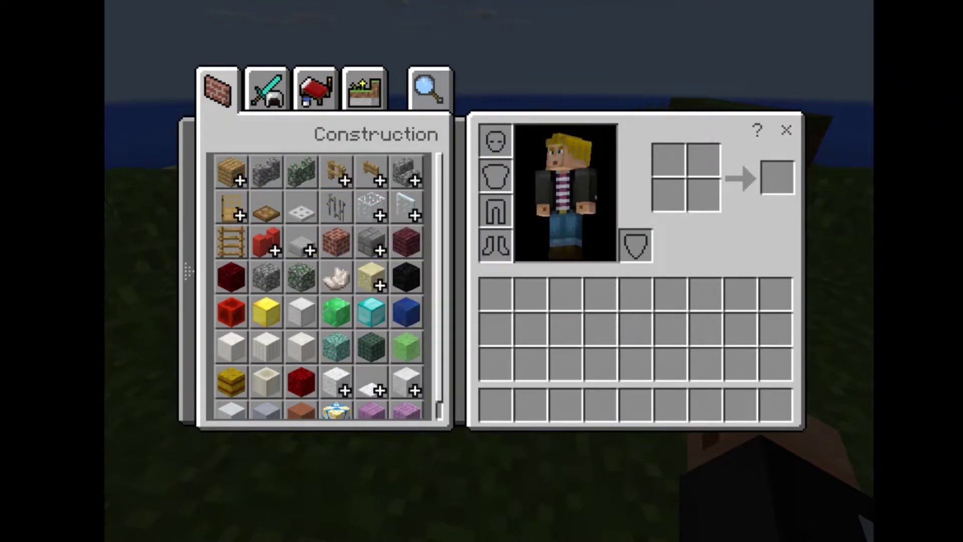
left_click(230, 171)
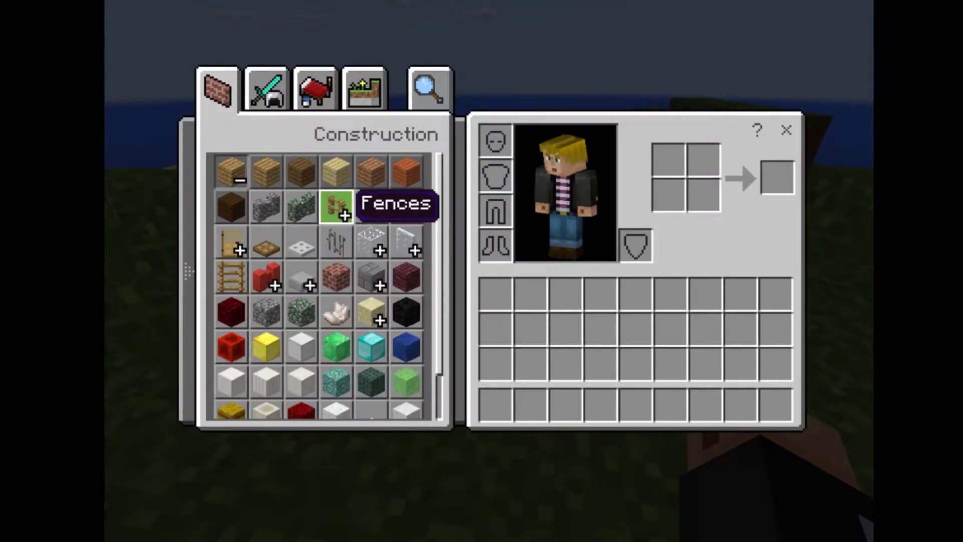
left_click(337, 205)
left_click(266, 276)
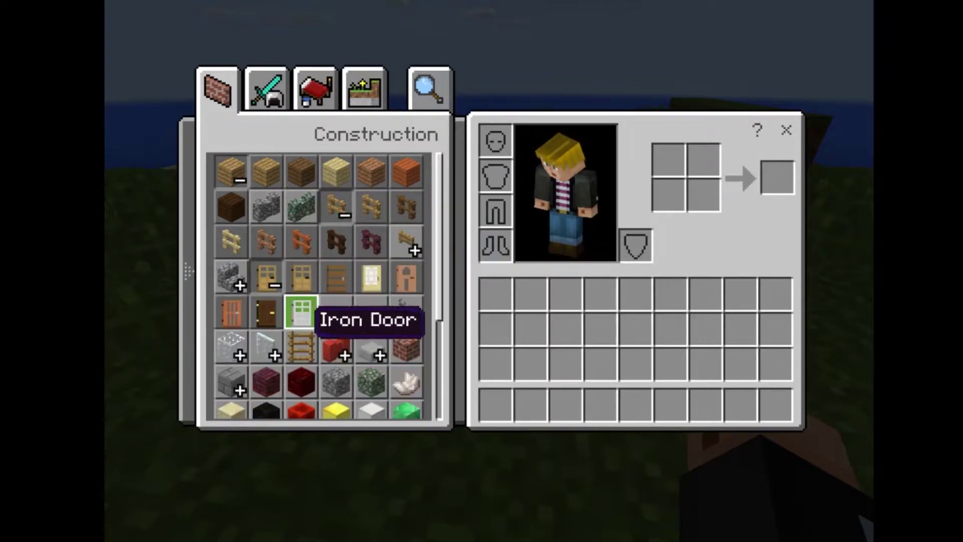
scroll(416, 311, "down", 3)
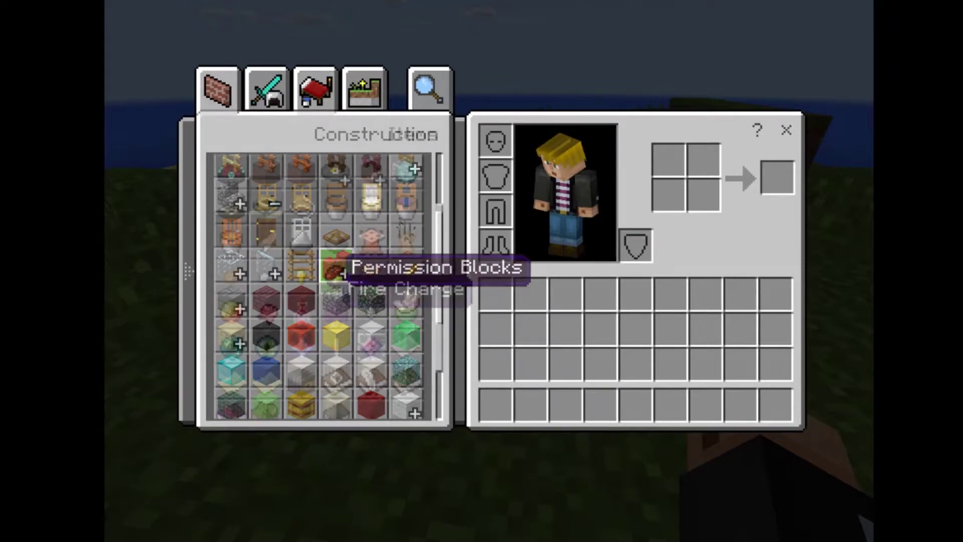
- Put a Book & Quill from the Items category into the first hotbar slot and close the inventory
scroll(332, 296, "down", 4)
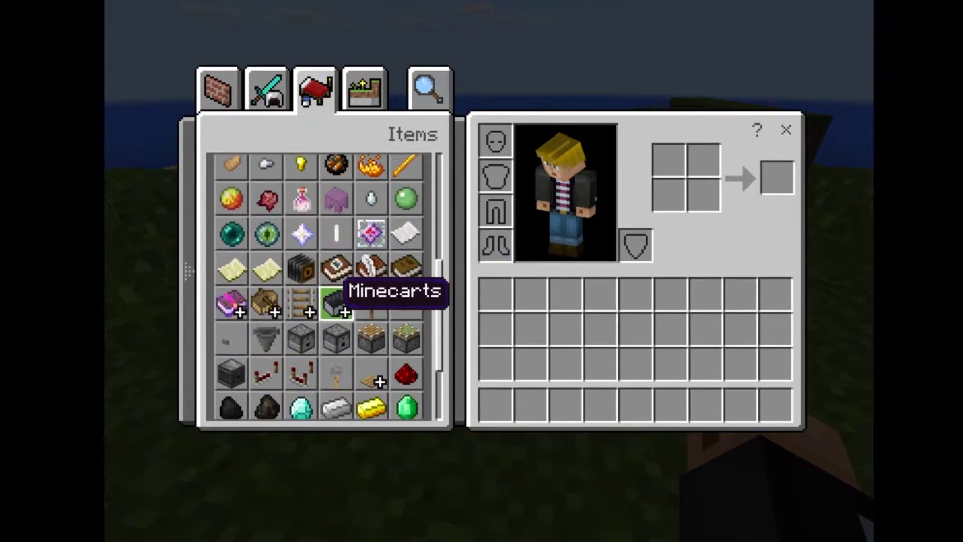
left_click(372, 267)
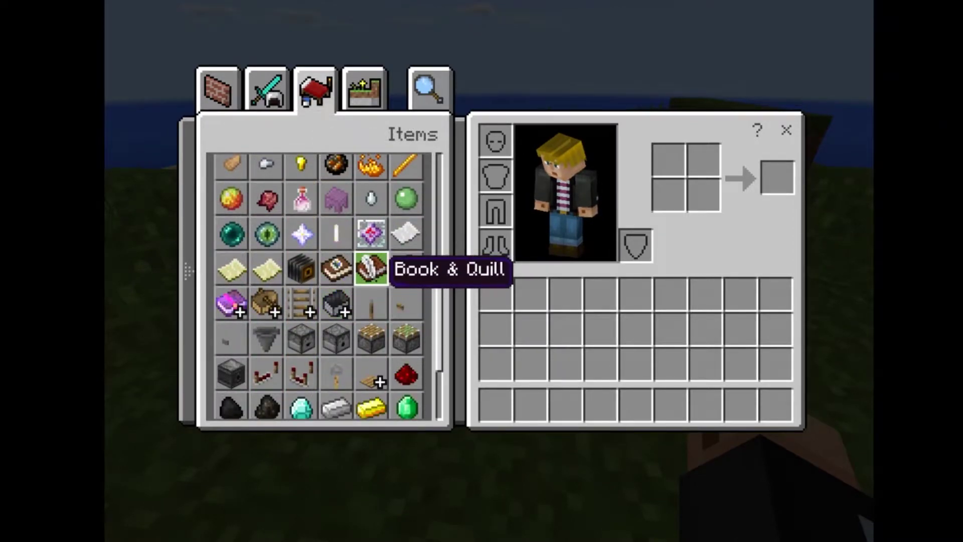
left_click(371, 269)
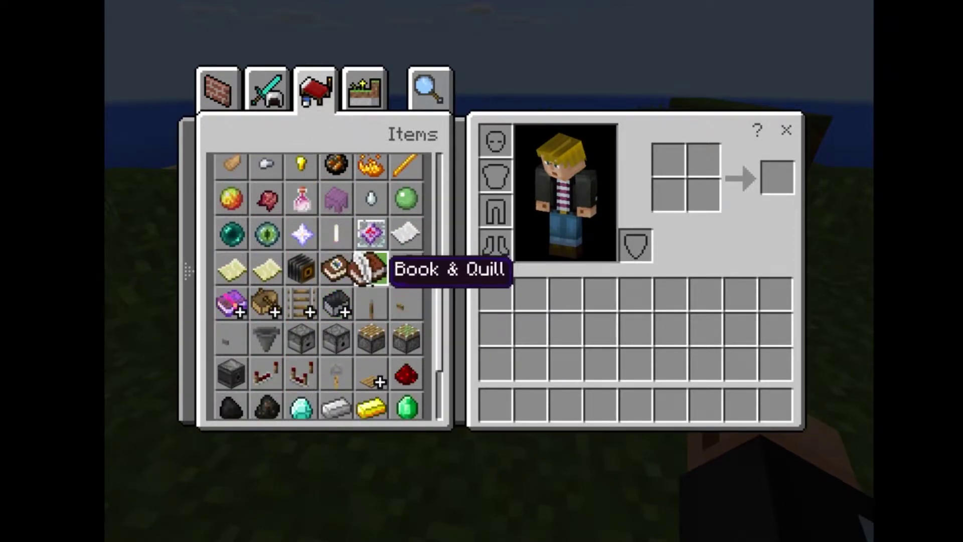
left_click(497, 406)
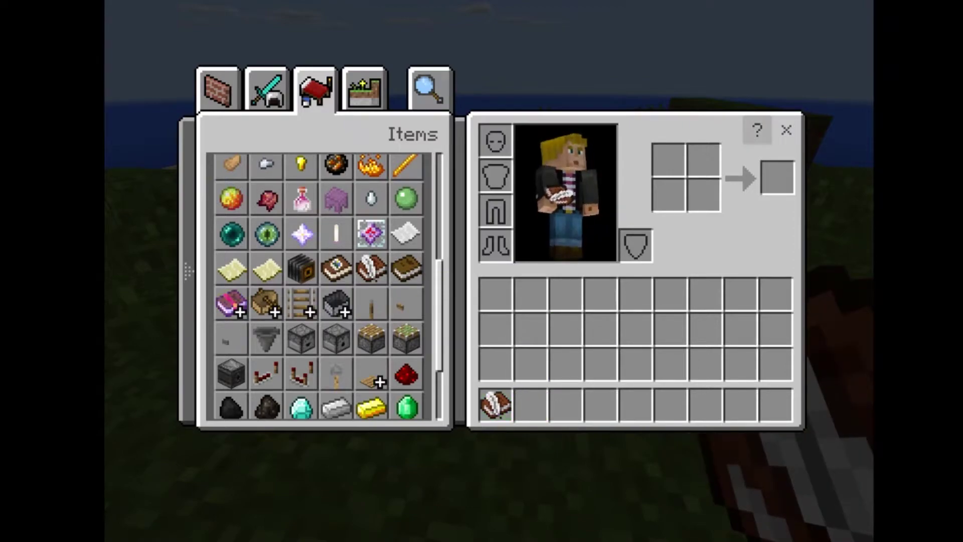
key("Escape")
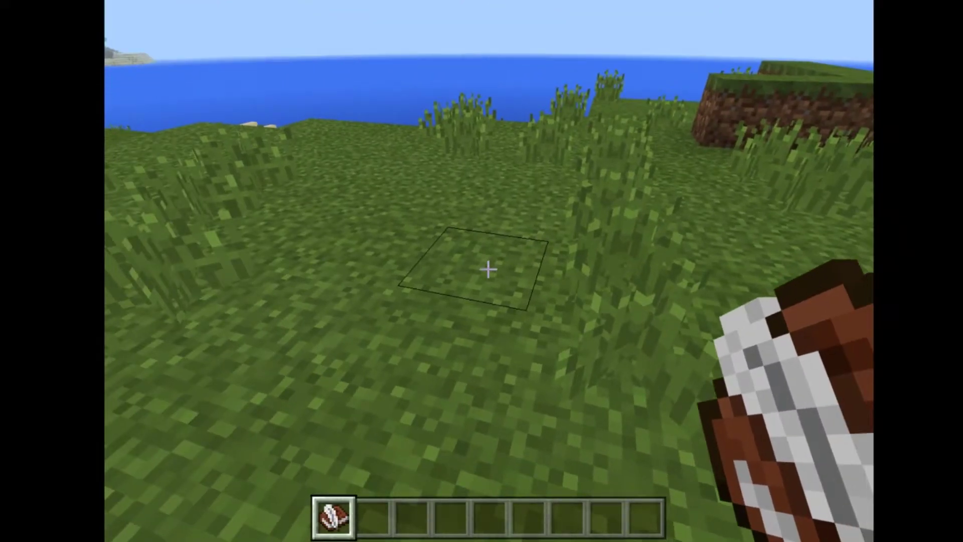
- Write on the book's page 1: "Students need to write a short paragraph about how they might explore a new & unique if they had the opportunity."
right_click(488, 269)
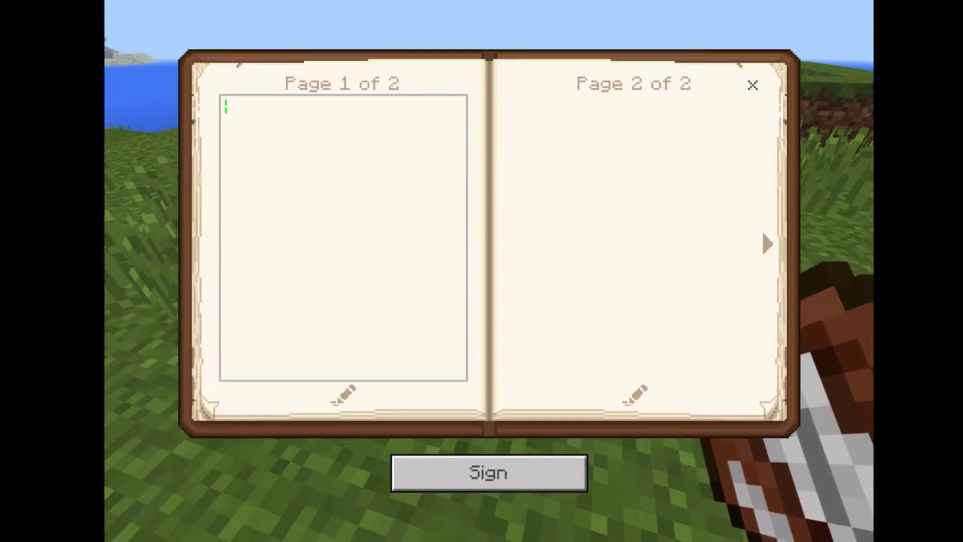
type("Students need to write a short paragraph about how they might explore a new & unique if they had the opportunity.")
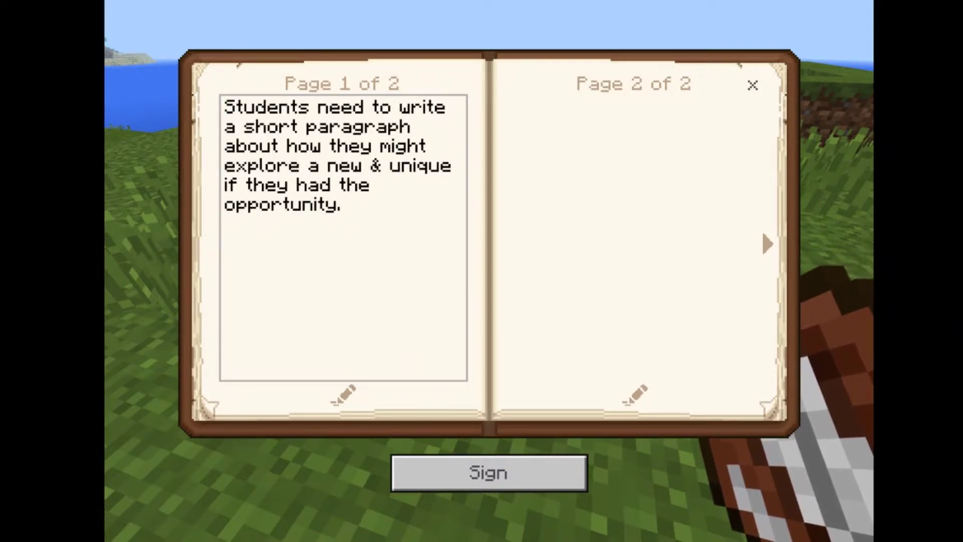
left_click(767, 244)
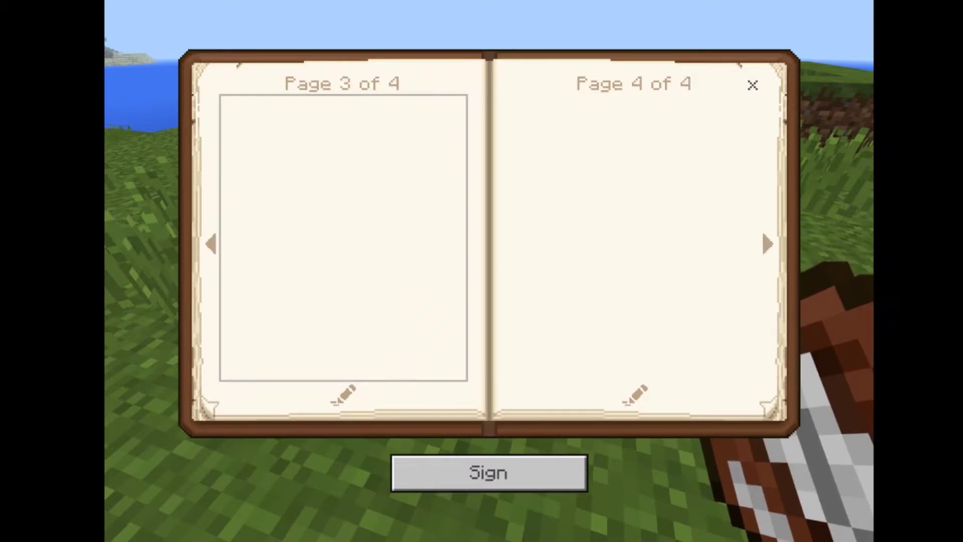
left_click(209, 243)
- Sign and close the book with the title "Directions"
left_click(489, 473)
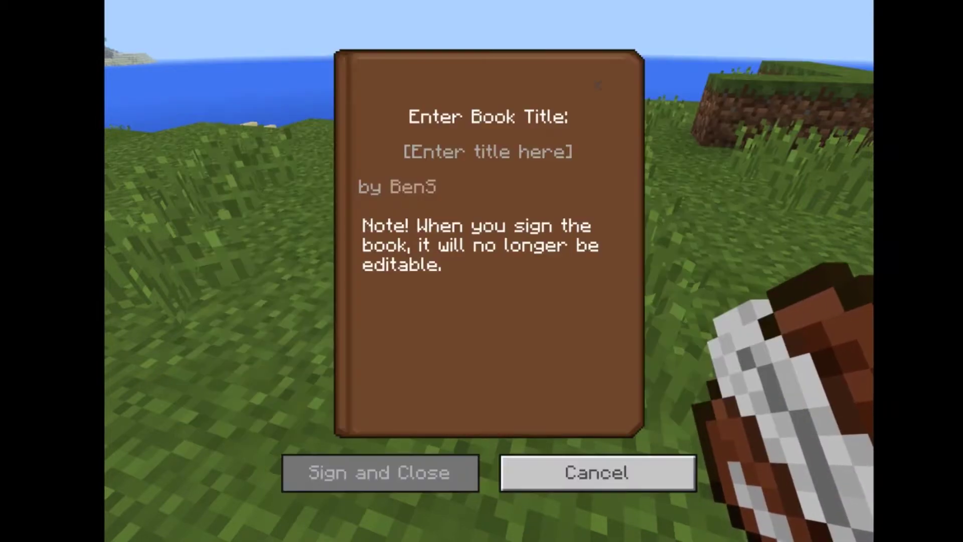
left_click(490, 152)
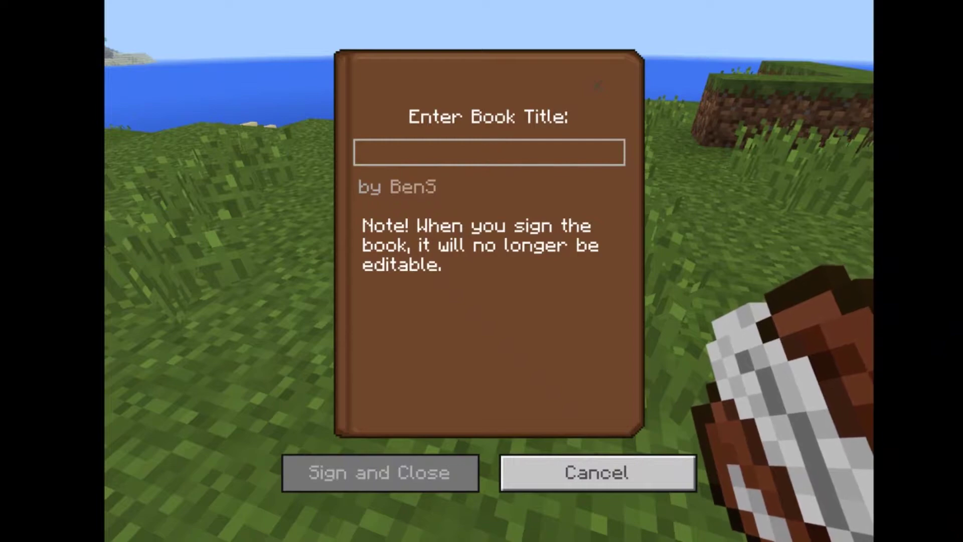
type("Directions")
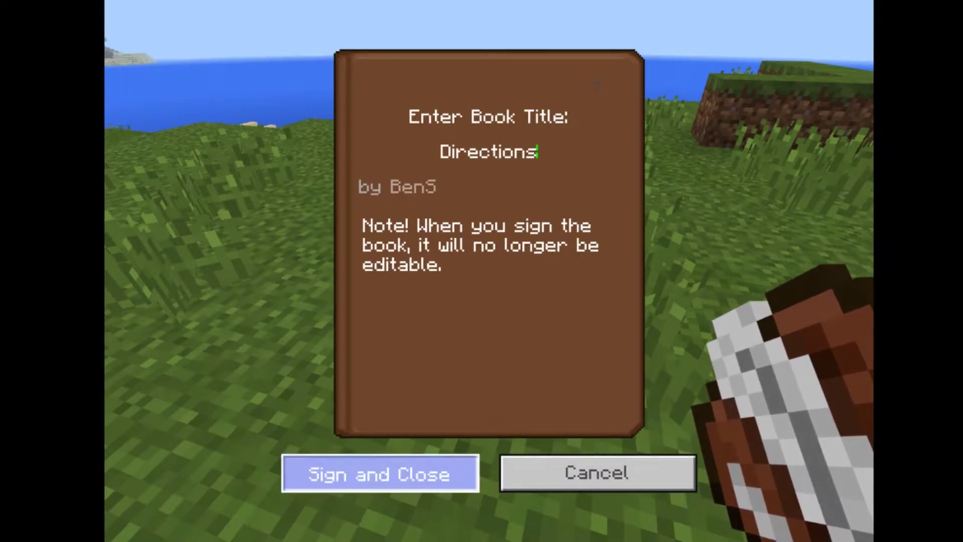
left_click(381, 473)
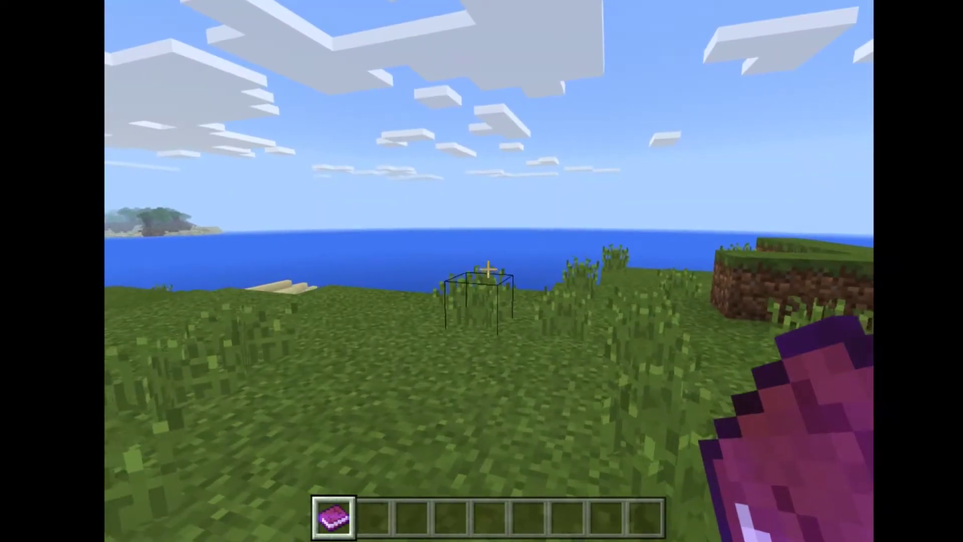
- Put the Spawn NPC egg from the Nature category into the second hotbar slot and close the inventory
right_click(489, 270)
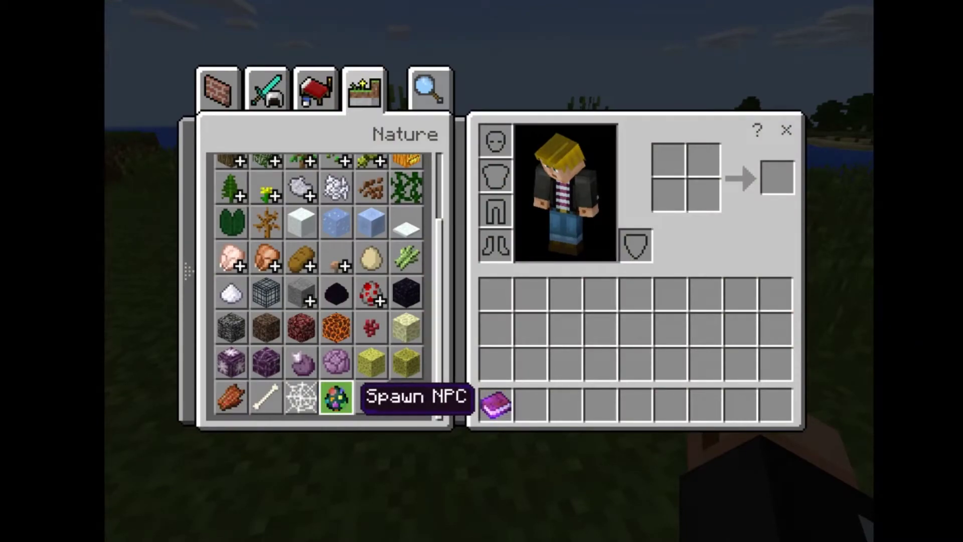
left_click(336, 396)
left_click(531, 406)
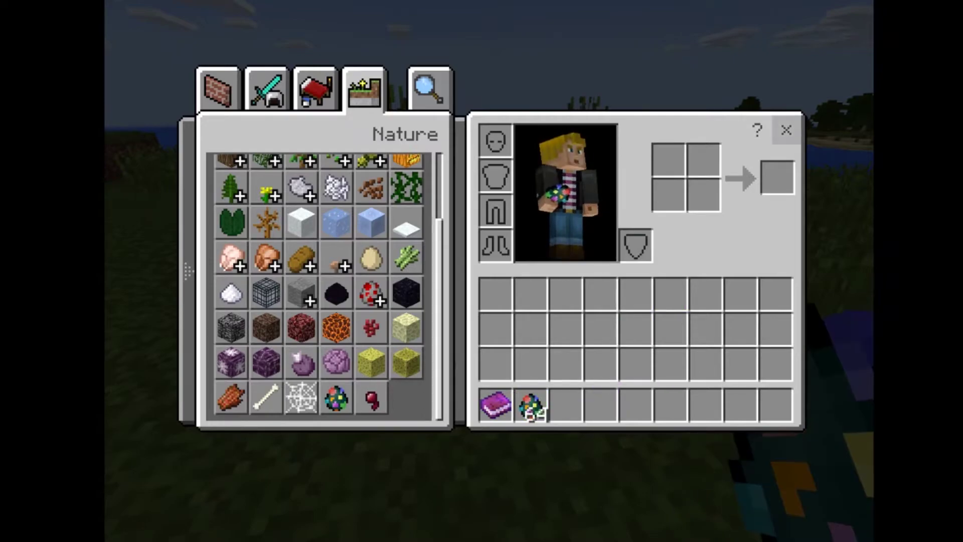
key("Escape")
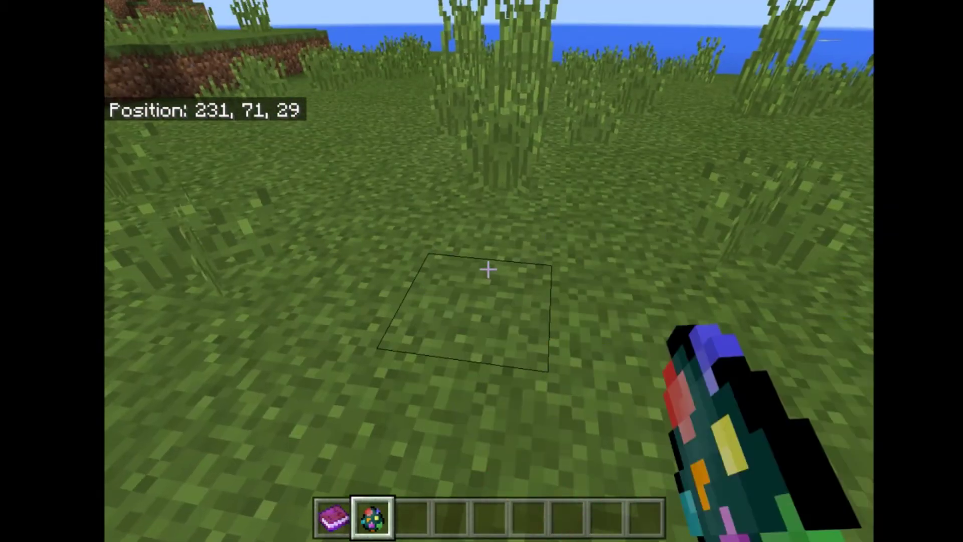
- Enable World Builder mode with the /wb command and spawn an NPC on the grass ahead
right_click(488, 270)
right_click(489, 269)
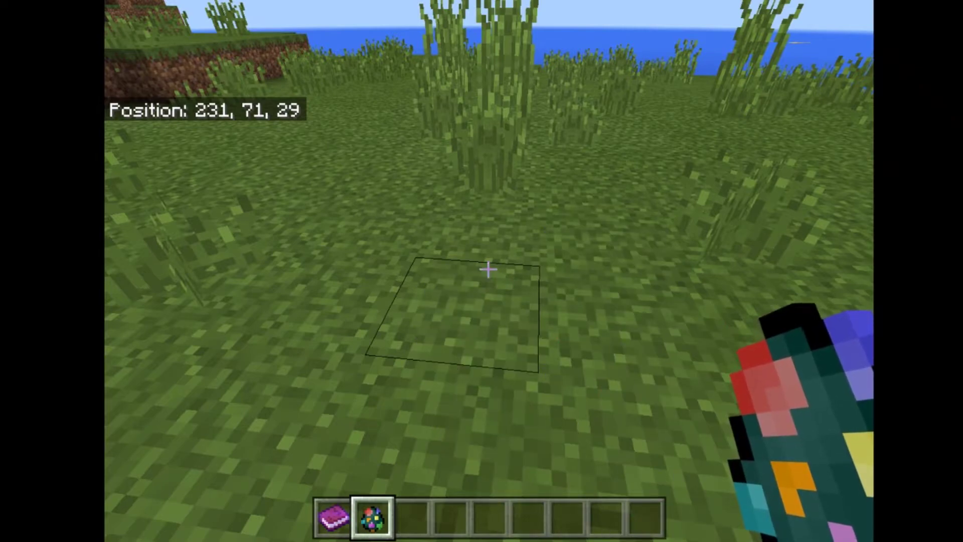
key("slash")
type("wb")
key("Return")
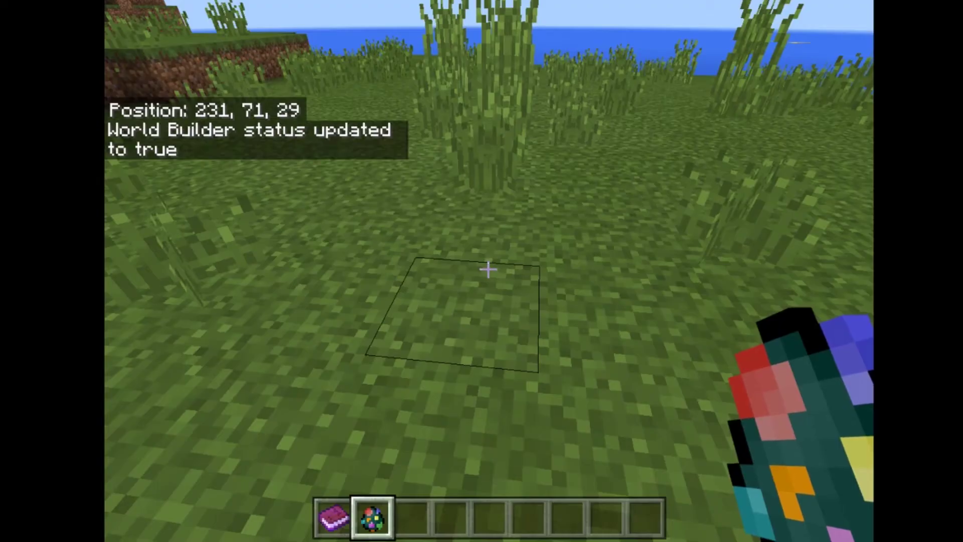
right_click(488, 269)
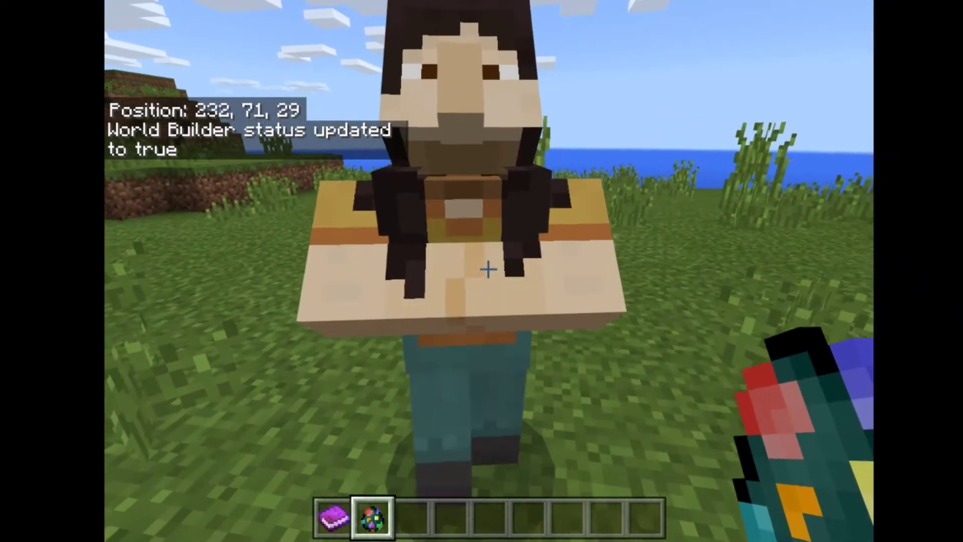
- Open the spawned NPC's editor, preview its other appearances and set its dialog to "Hello there!"
right_click(487, 269)
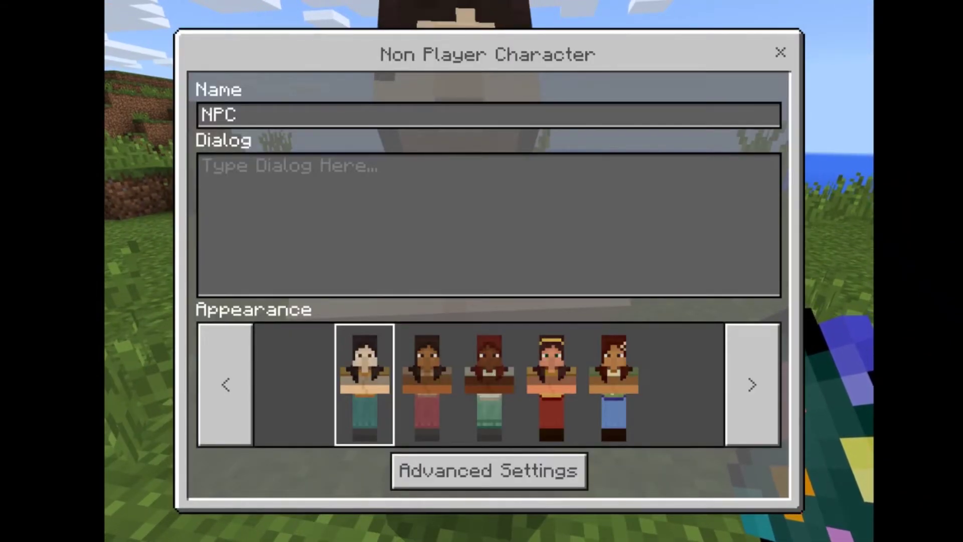
left_click(752, 384)
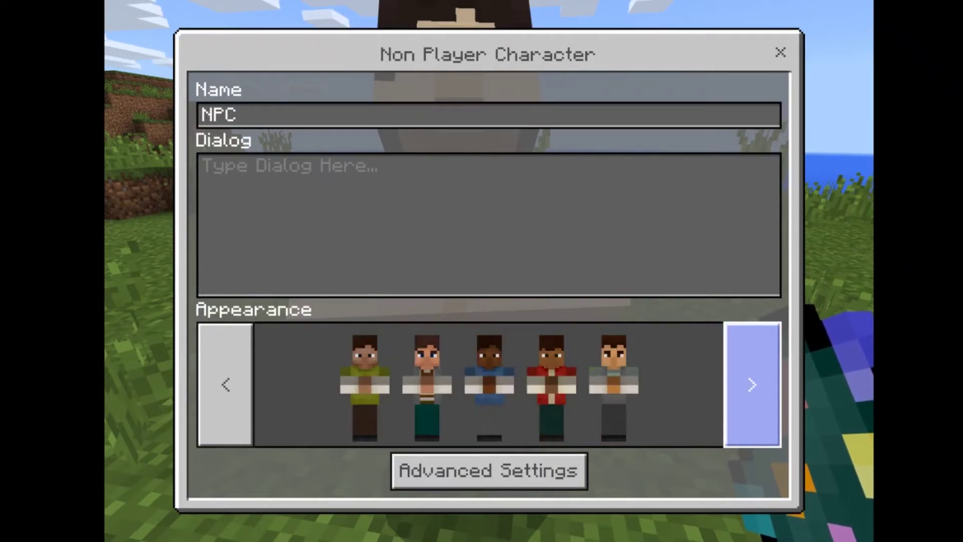
left_click(226, 385)
left_click(489, 226)
type("Hello")
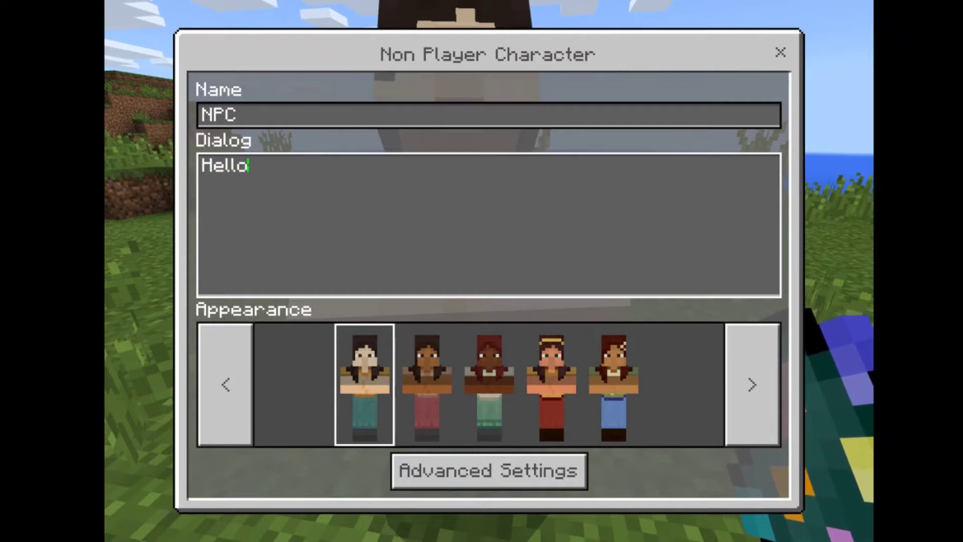
type(" there!")
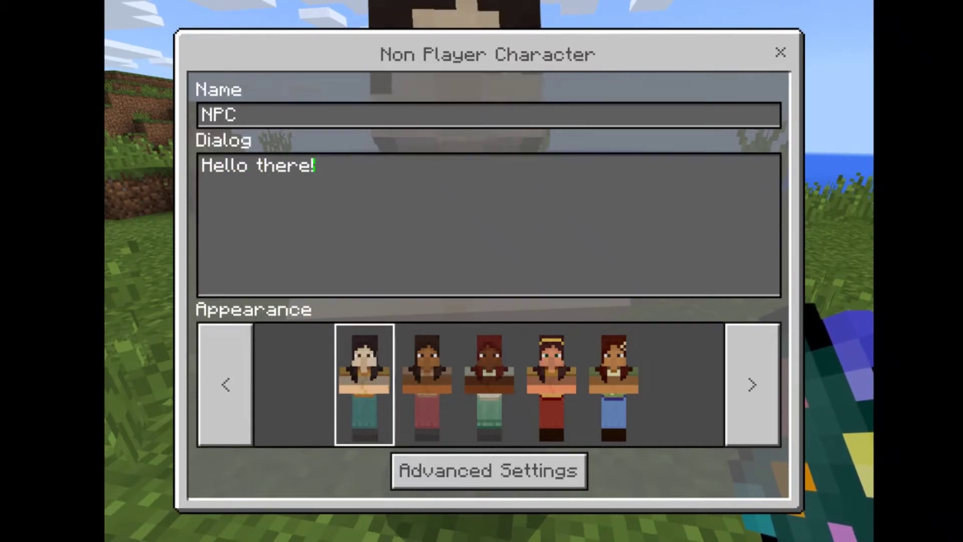
- Add a URL entry in the NPC's advanced settings and return to its main editor
left_click(489, 471)
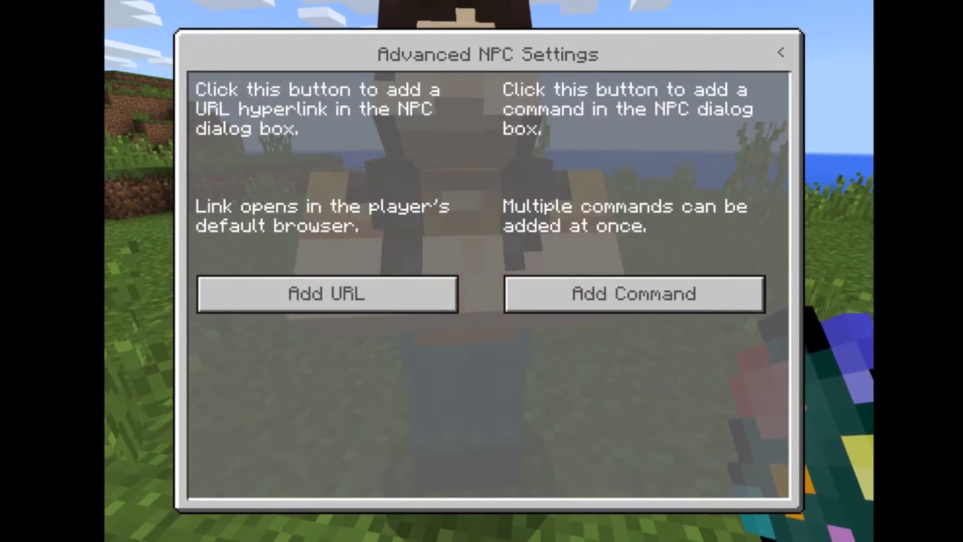
left_click(327, 294)
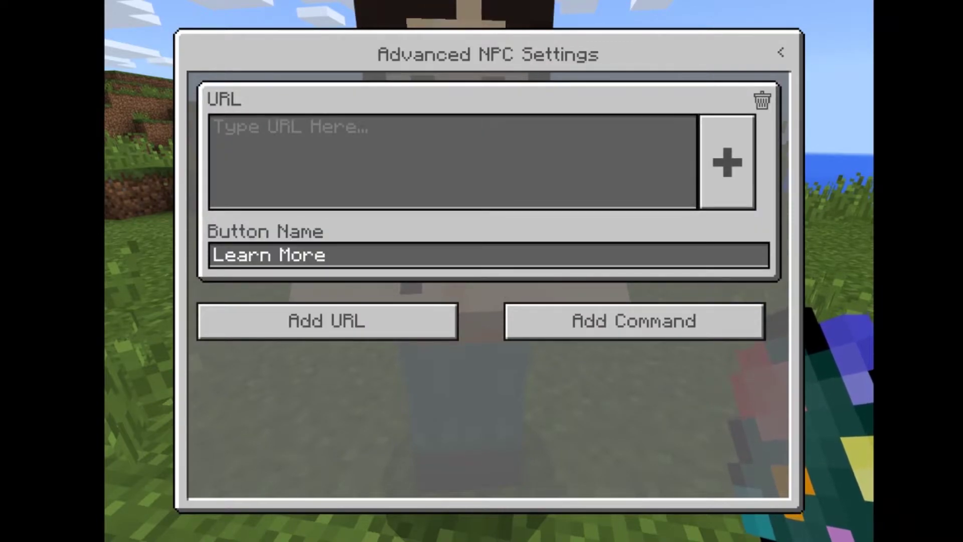
left_click(780, 52)
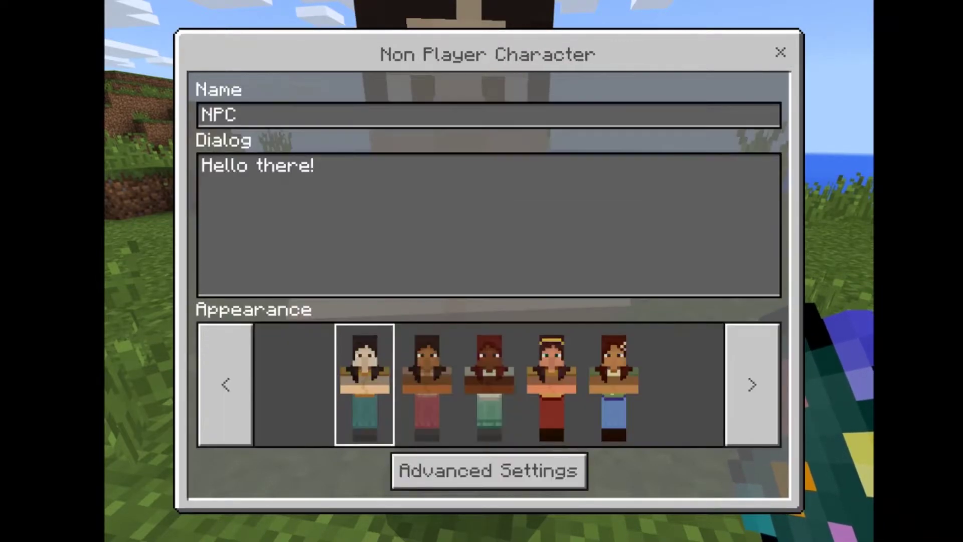
- Add a "/" command entry to the NPC's advanced settings, with Button Mode on and the button named "Quest"
left_click(489, 471)
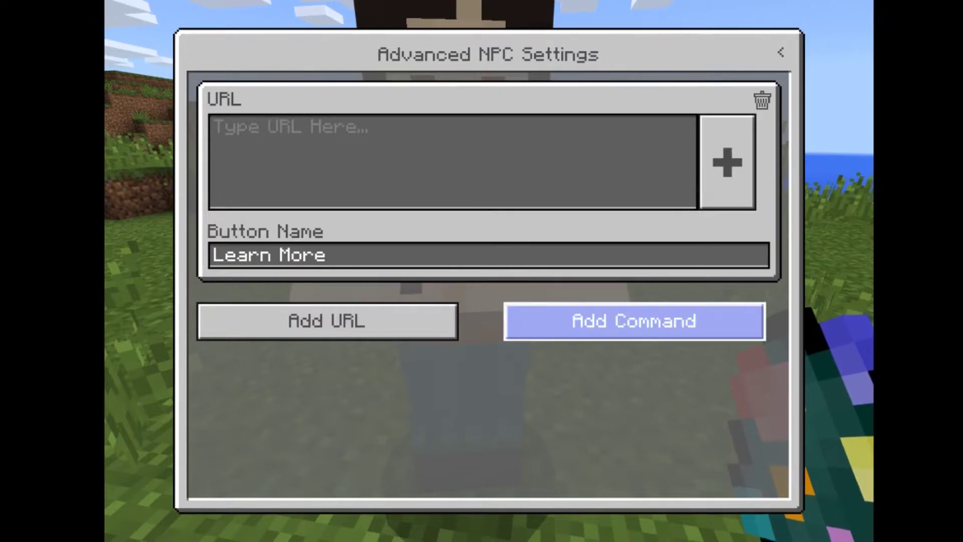
left_click(635, 321)
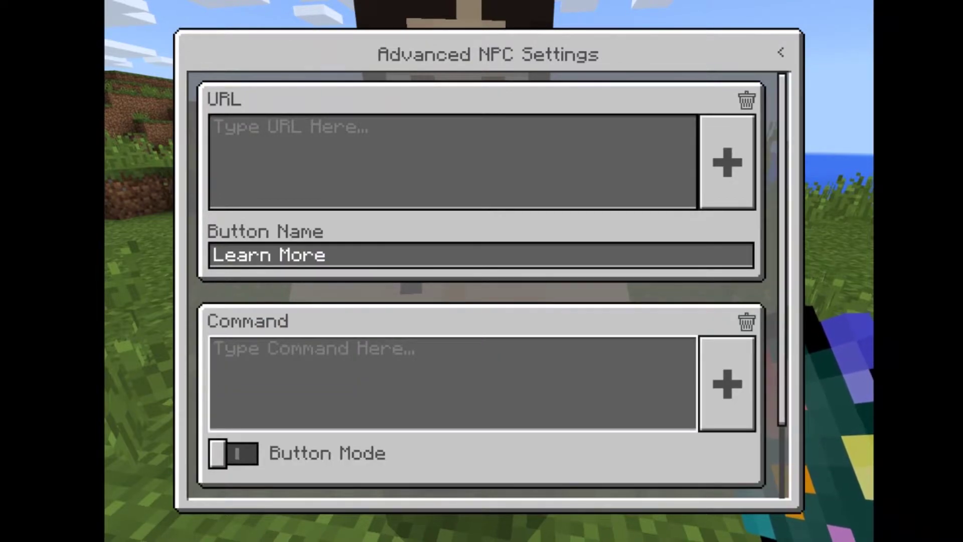
scroll(482, 371, "down", 1)
left_click(234, 425)
left_click(453, 355)
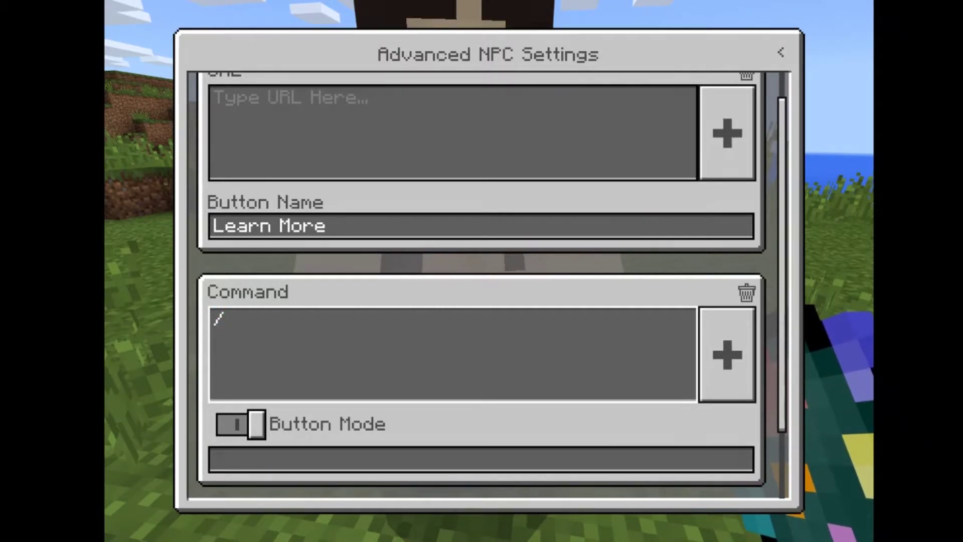
left_click(481, 460)
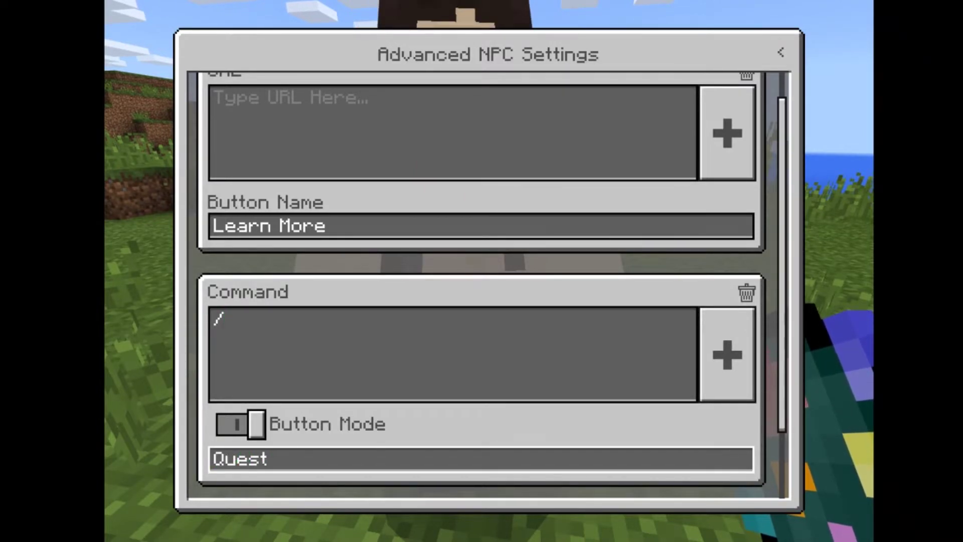
- Close the NPC editor, toggle World Builder mode with the /wb command and interact with the NPC
left_click(780, 52)
left_click(781, 52)
key("slash")
type("wb")
key("Return")
right_click(489, 271)
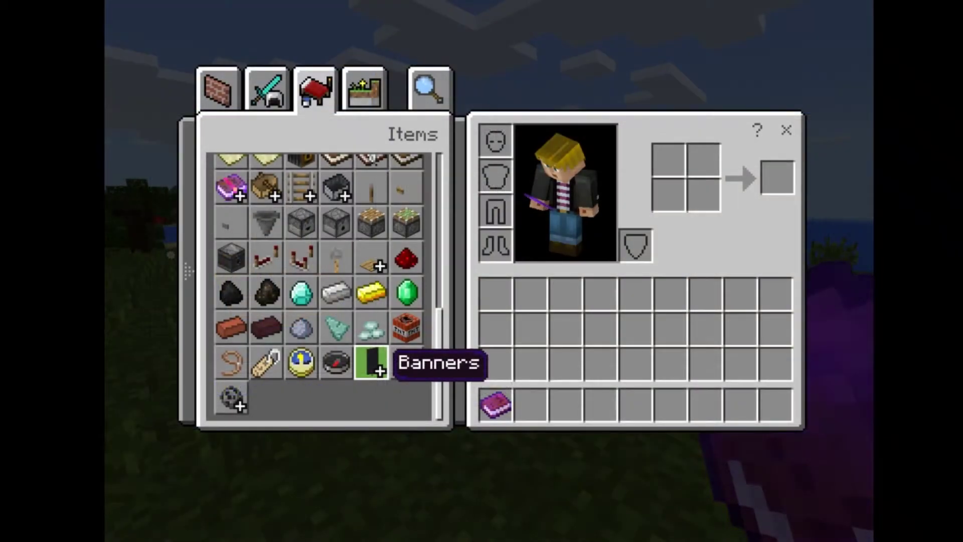
- Expand the Banners and Fireworks groups in the Items inventory category, and view the Nature category
left_click(371, 363)
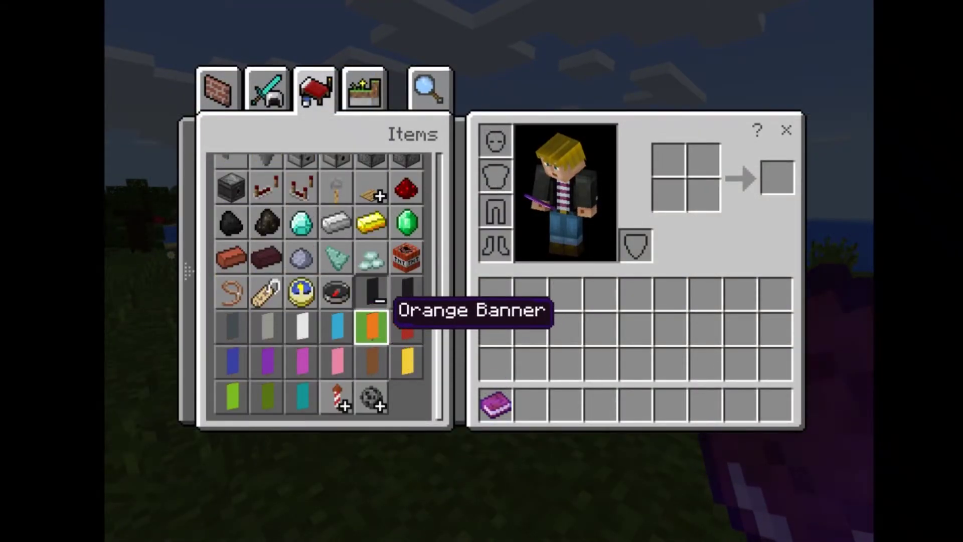
left_click(335, 397)
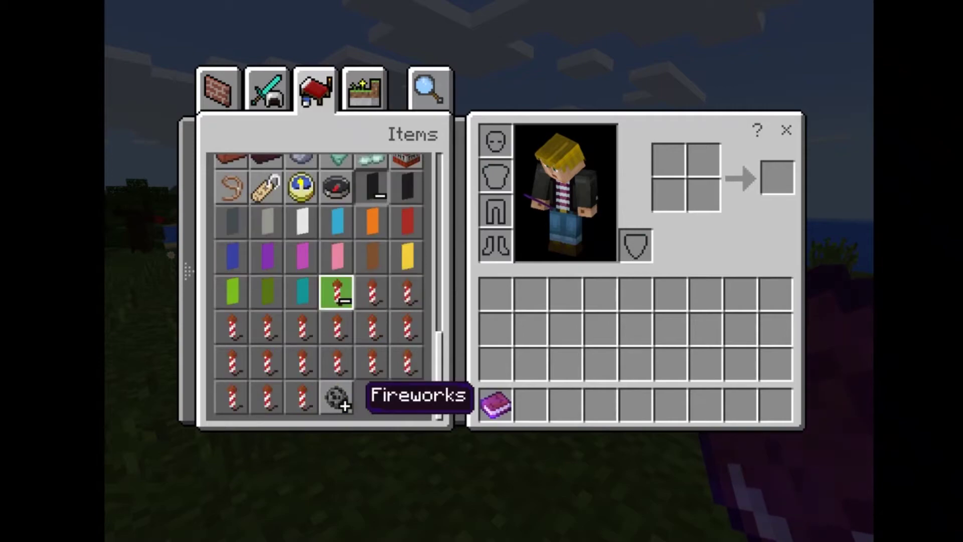
scroll(371, 401, "up", 6)
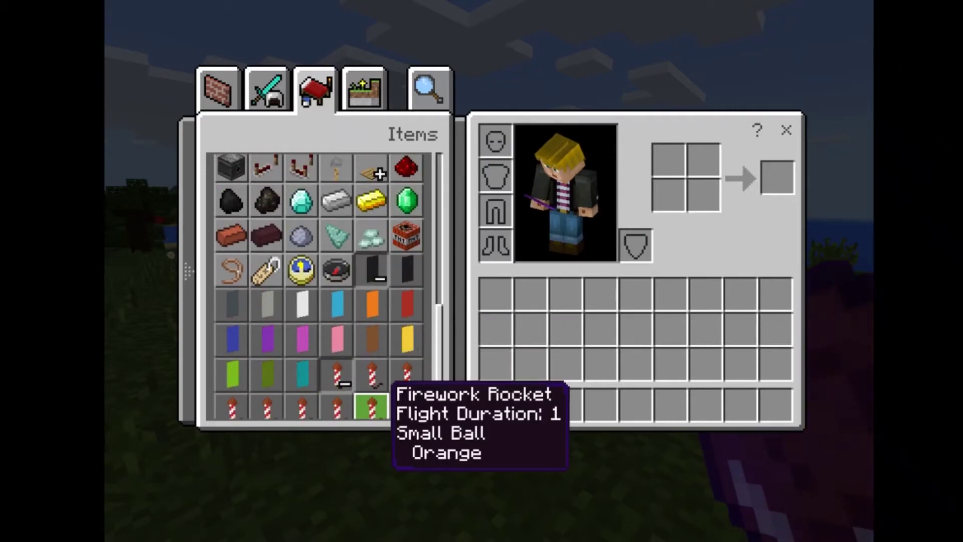
scroll(371, 402, "up", 3)
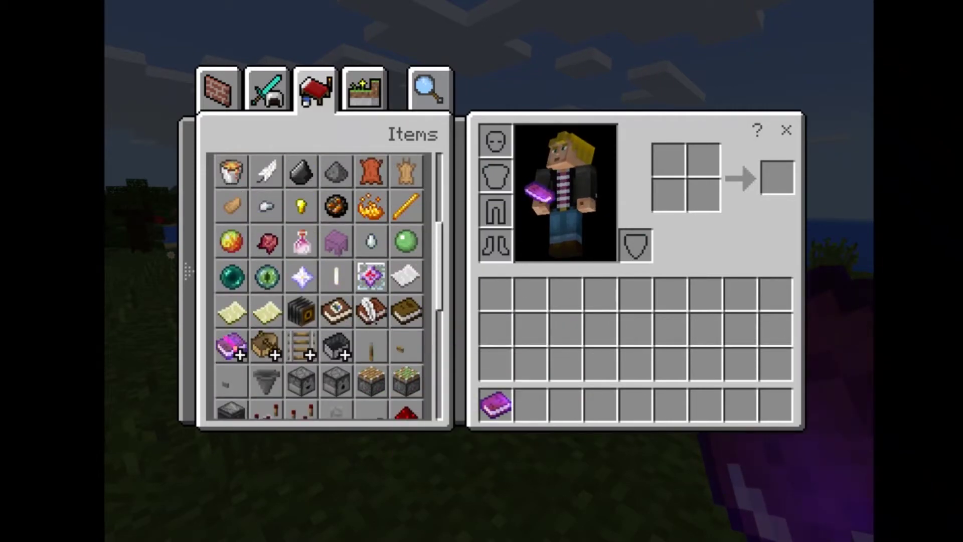
left_click(365, 90)
scroll(374, 286, "up", 1)
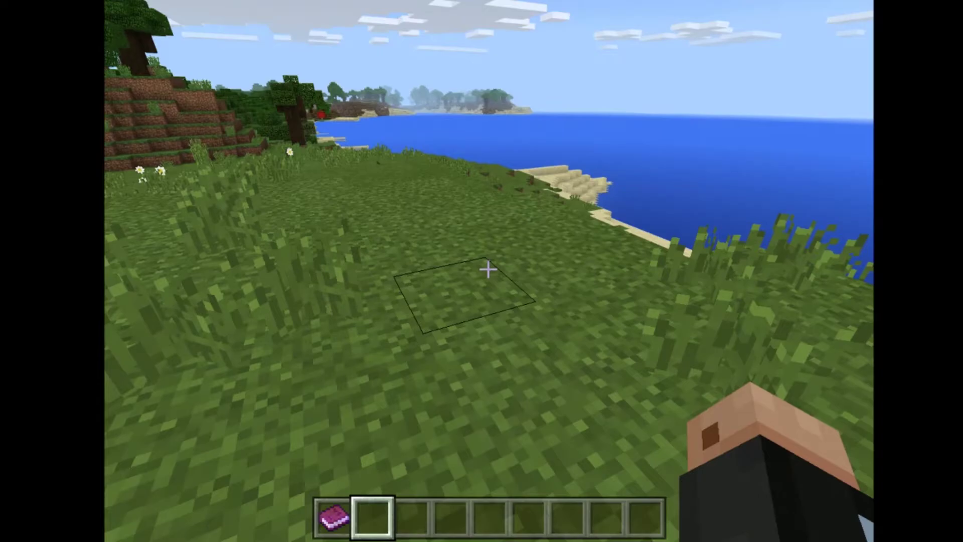
- Turn on Show Classroom Settings in the world's game settings, review the classroom toggles and return to the game
key("Escape")
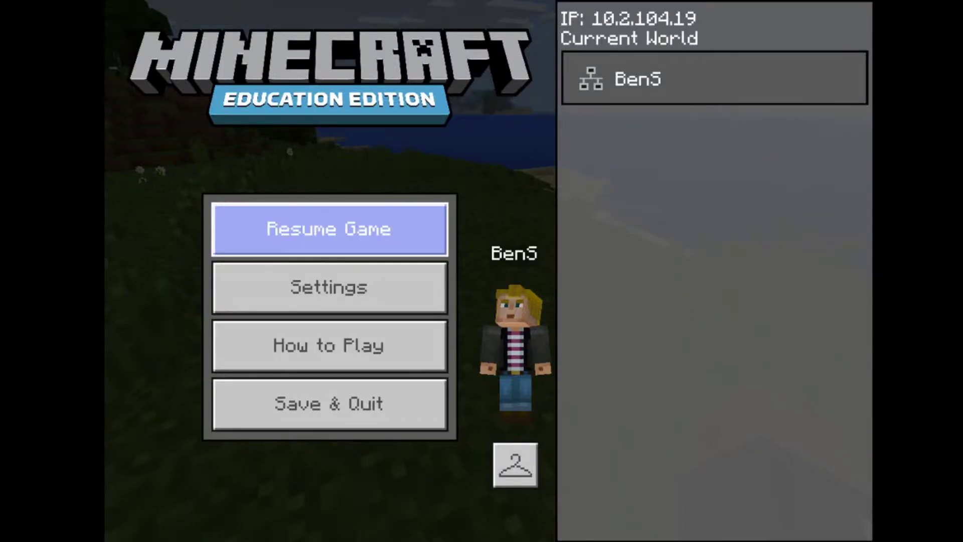
left_click(328, 272)
scroll(501, 261, "down", 3)
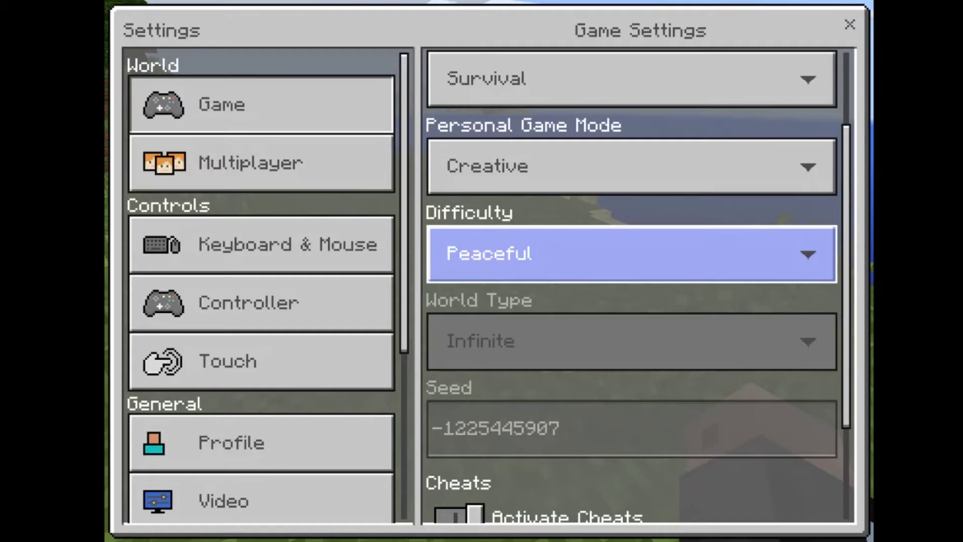
key("Down")
key("Down")
key("Down")
key("Down")
left_click(456, 496)
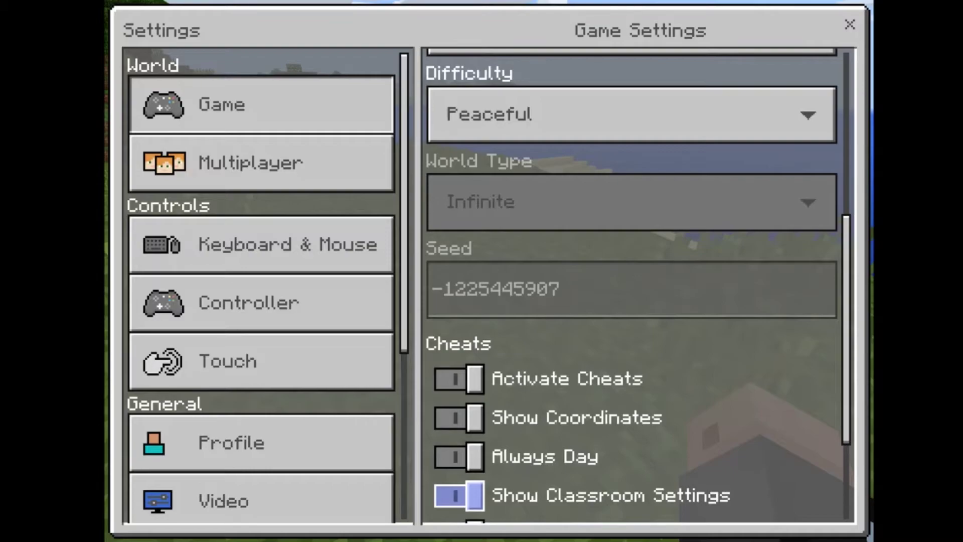
scroll(456, 496, "down", 5)
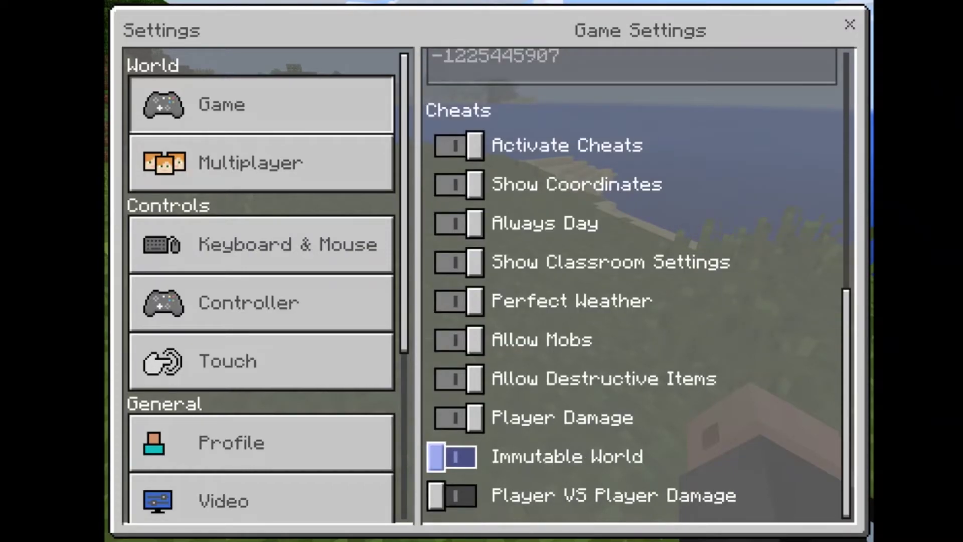
key("Down")
key("Escape")
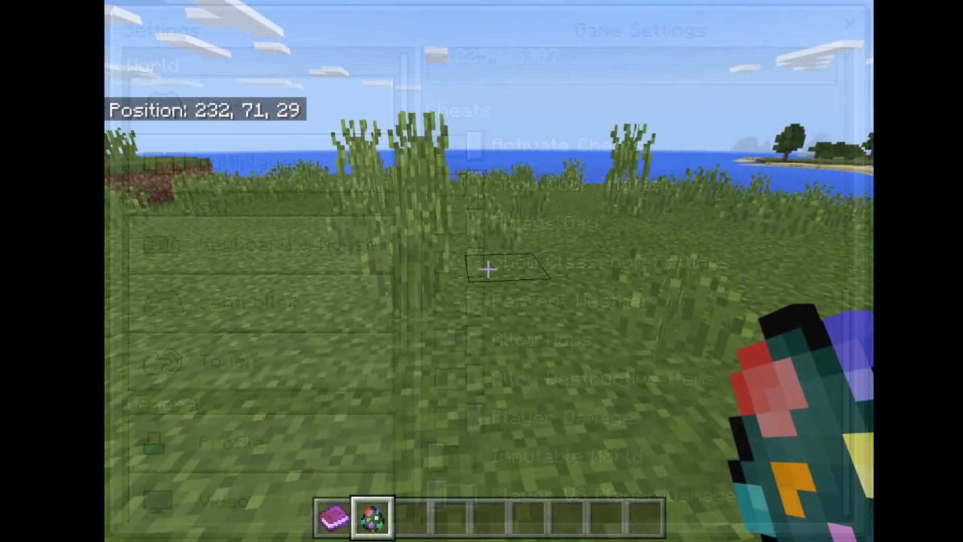
- Enter /teleport in the chat line without sending it to view the command's syntax
key("t")
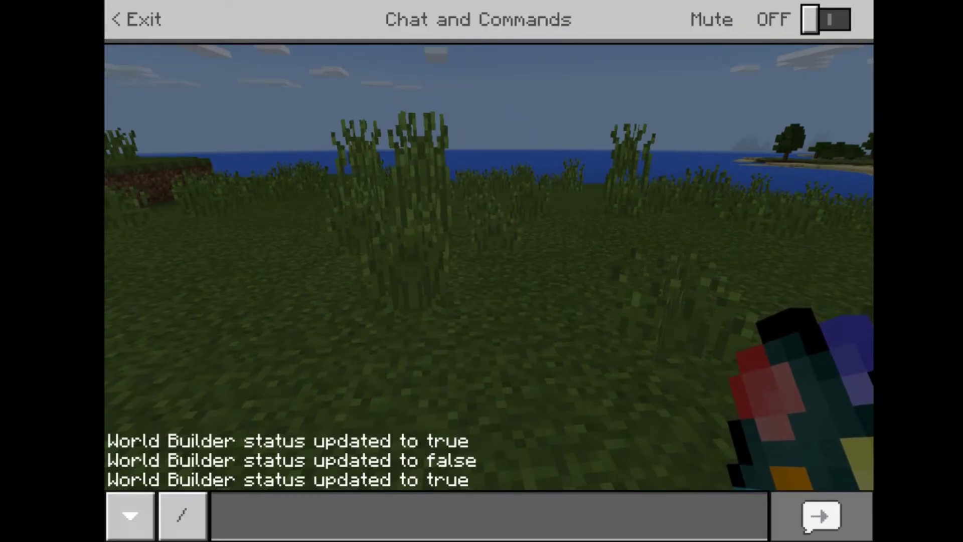
left_click(489, 516)
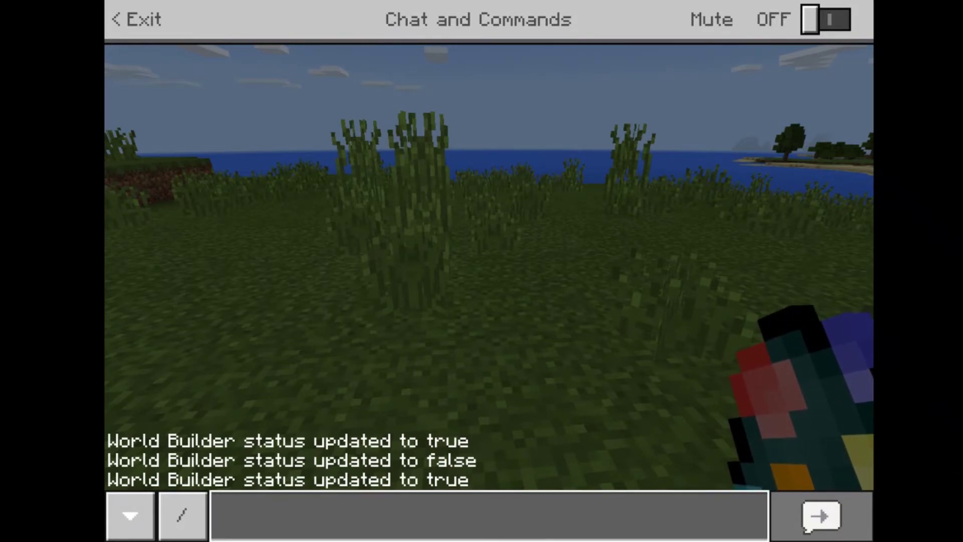
type("/telepr")
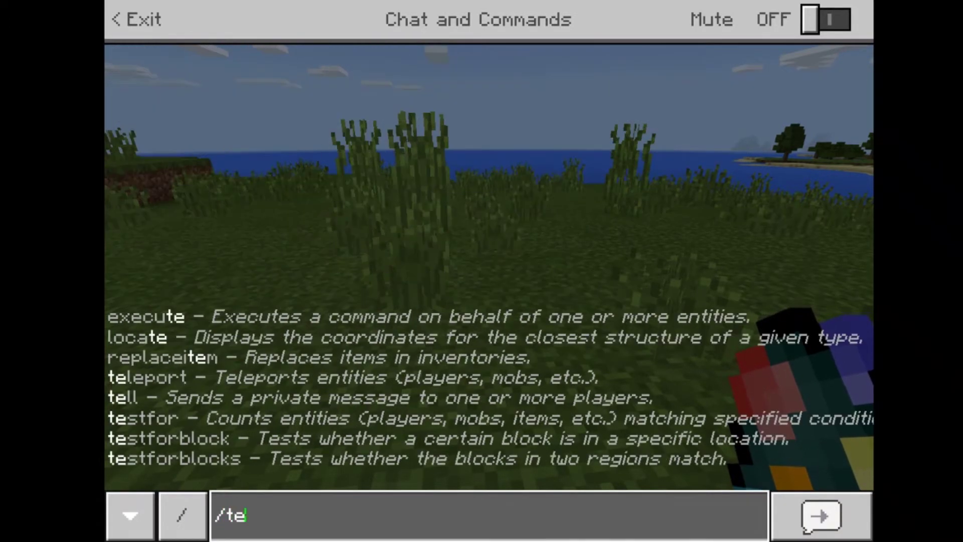
key("BackSpace")
type("ort")
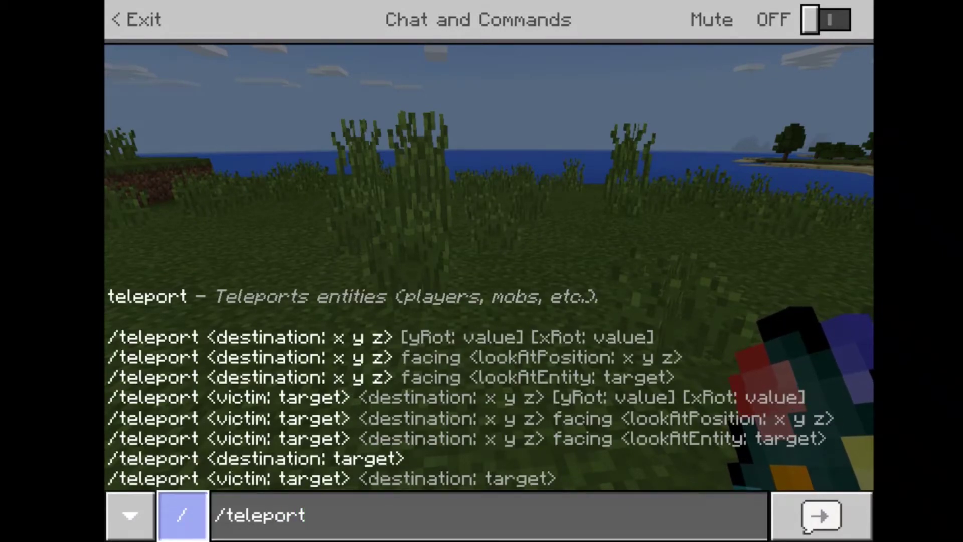
- Explore the chat's quick commands by inserting Set World Spawn and browsing the Teleport, Time and Weather entries
left_click(183, 516)
key("Up")
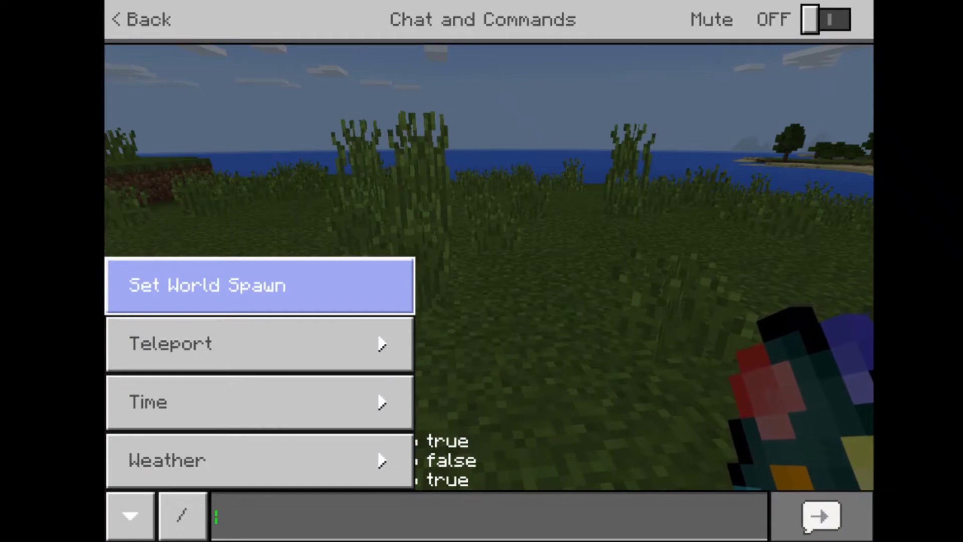
left_click(260, 286)
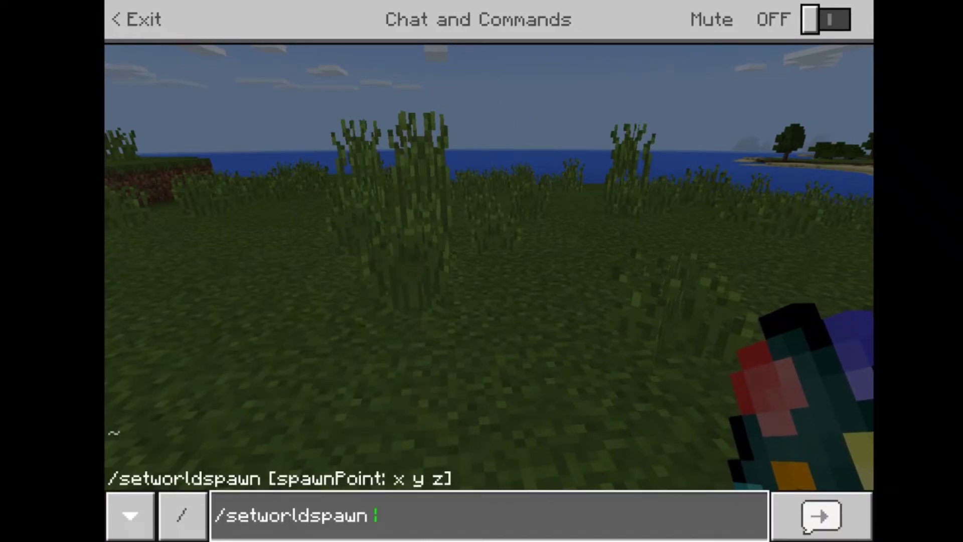
left_click(183, 516)
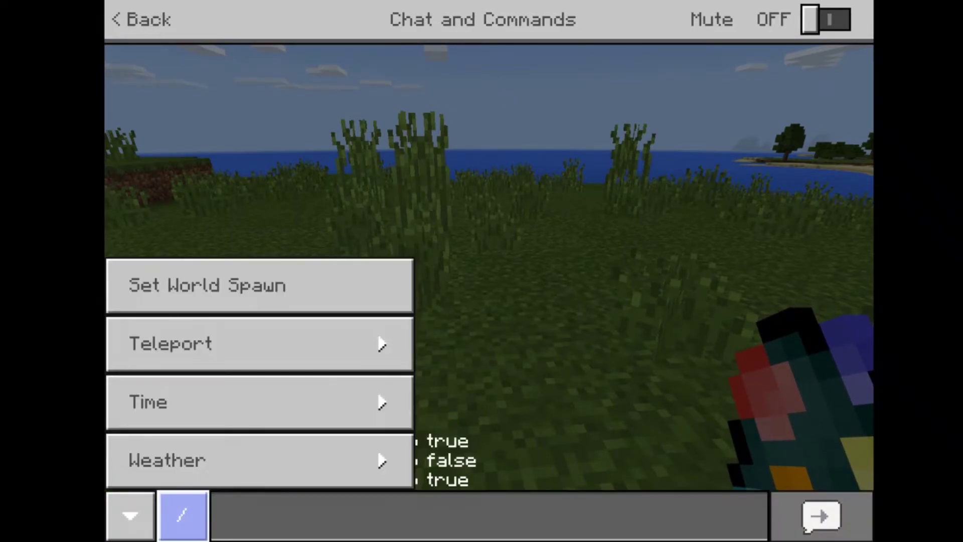
left_click(260, 344)
key("Left")
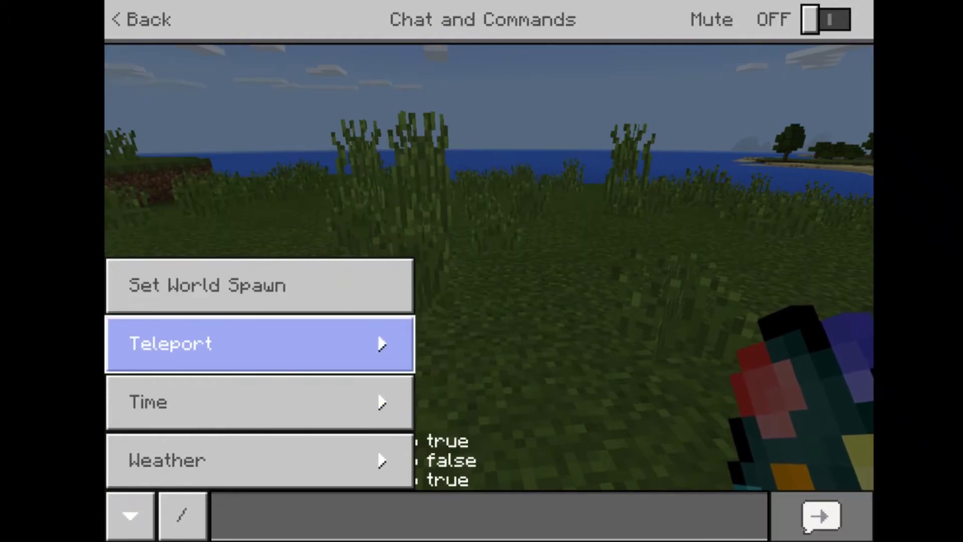
key("Down")
key("Down")
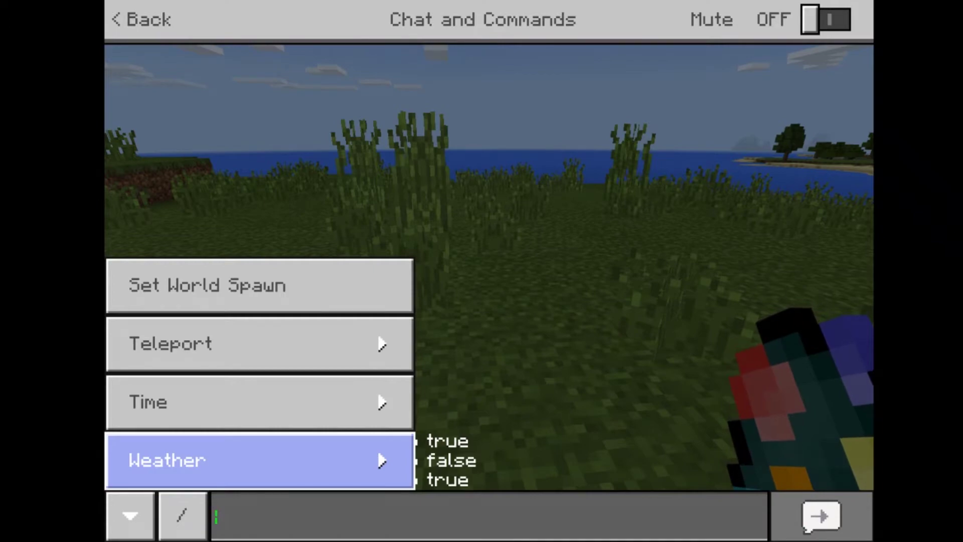
key("Down")
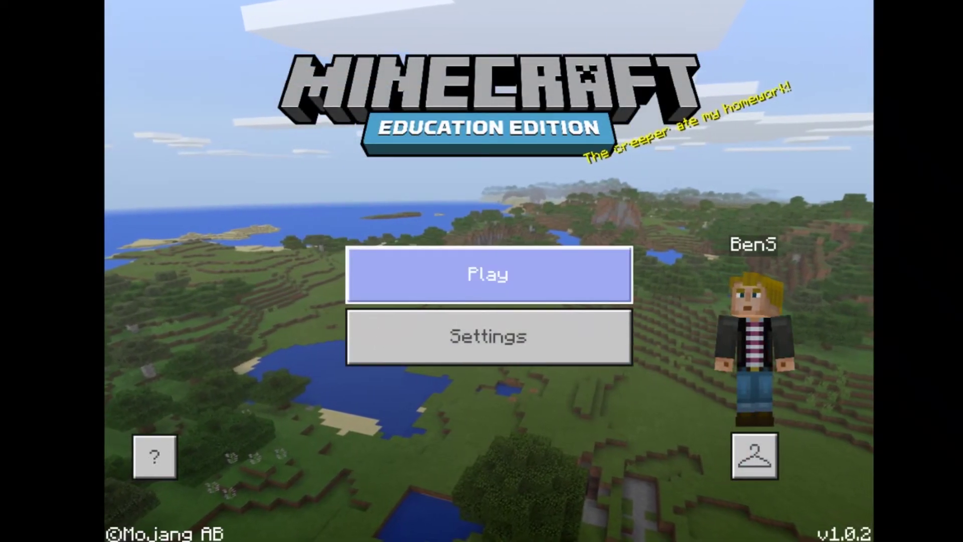
- Open the How to Play guide and read its Controls page from Movement through Breaking and Placing to Sneaking
key("Return")
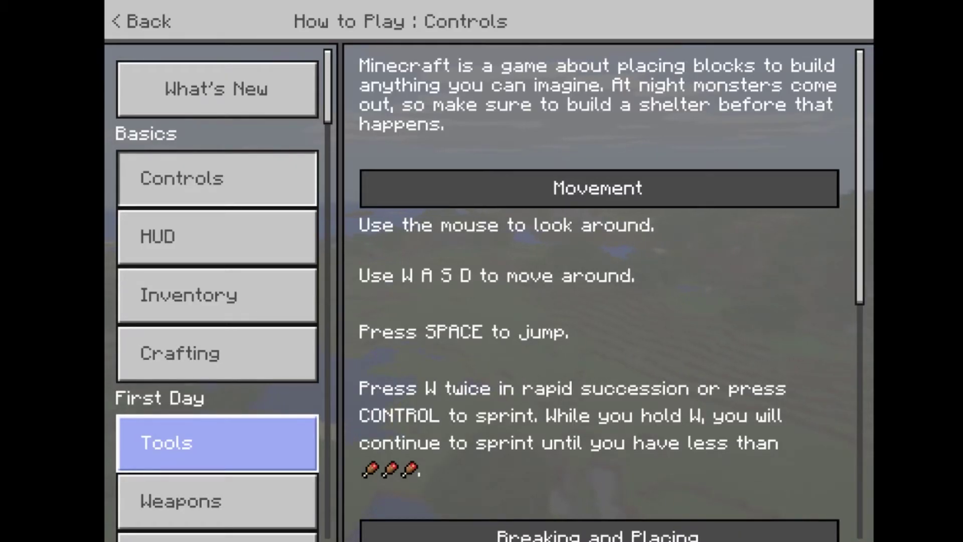
key("Up")
key("Up")
key("Up")
key("Up")
key("Down")
key("Down")
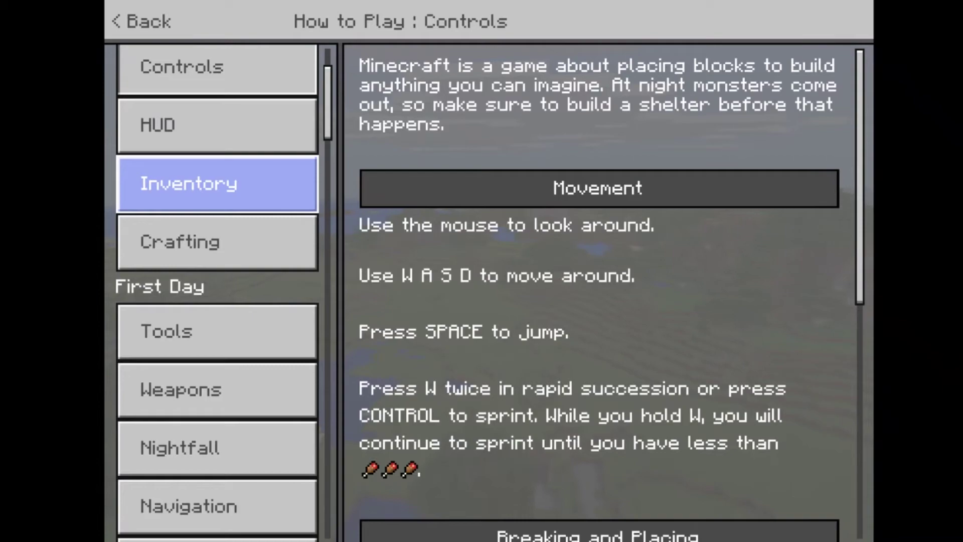
key("Up")
key("Up")
key("Up")
key("Down")
key("Down")
key("Down")
key("Down")
key("Up")
key("Up")
key("Up")
key("Right")
scroll(599, 292, "down", 5)
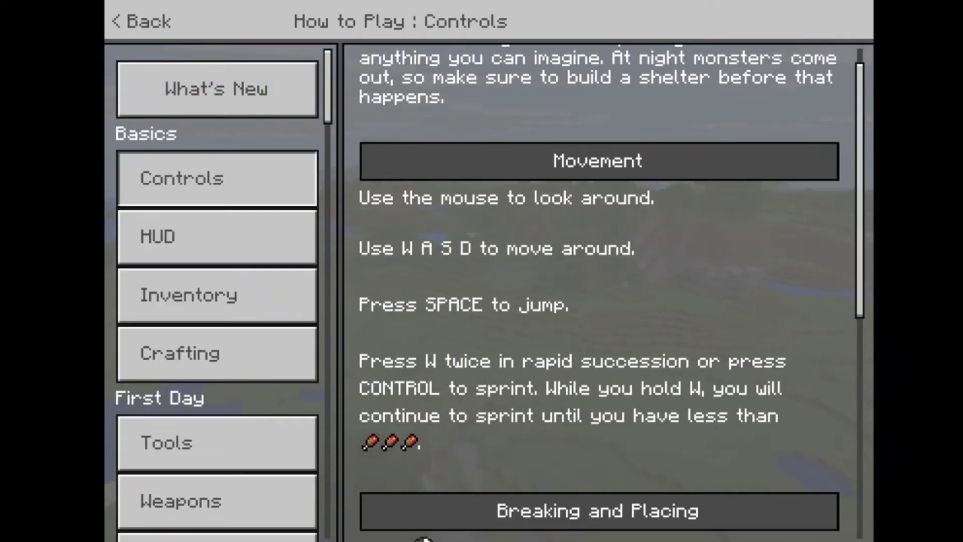
scroll(599, 293, "down", 4)
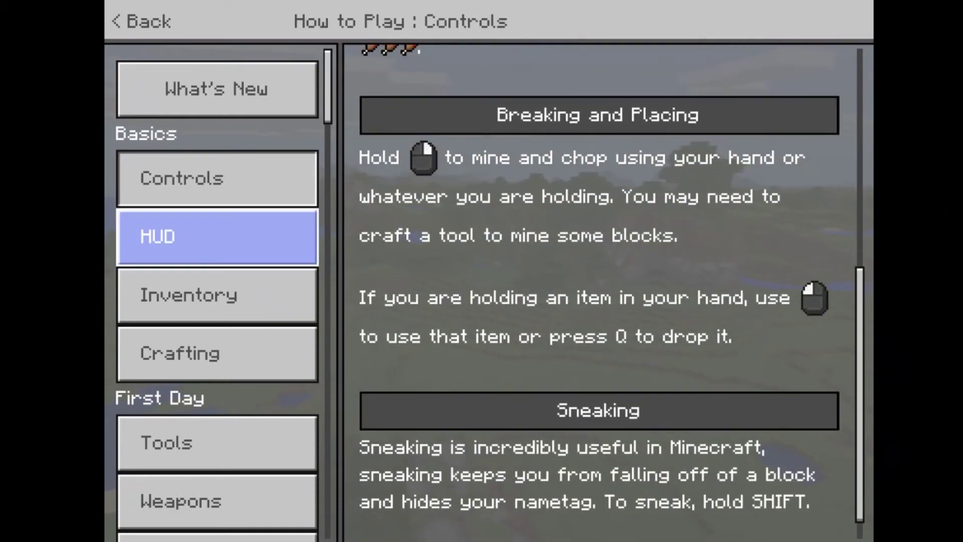
- View the HUD, Inventory, Crafting and Tools pages of the How to Play guide
left_click(216, 236)
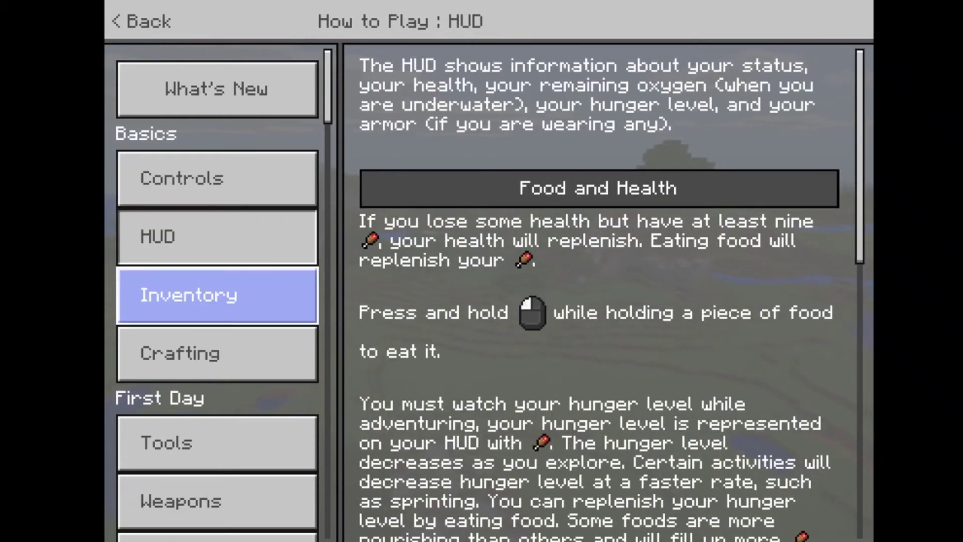
key("Return")
key("Down")
key("Return")
key("Down")
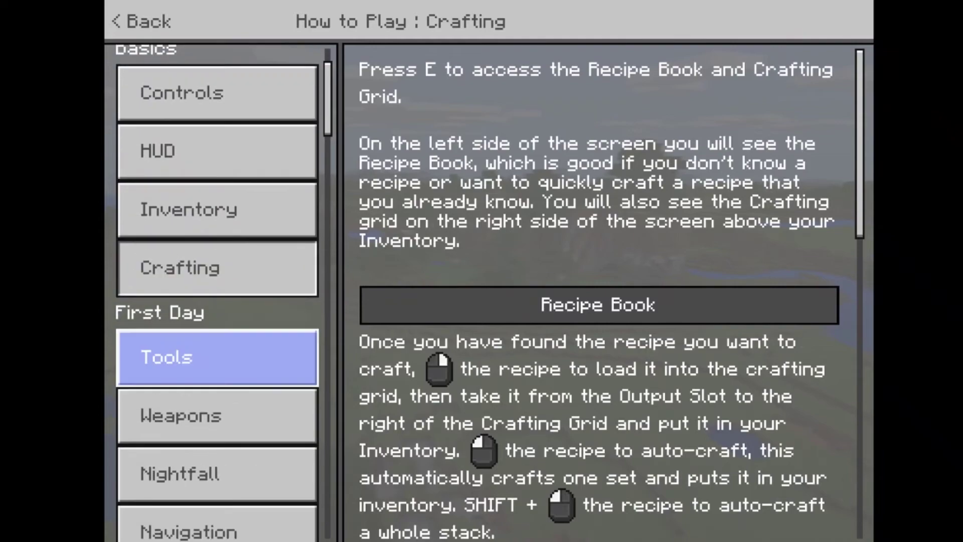
key("Return")
- Look through the remaining How to Play topics down to Shulker Boxes, and return to the main menu
key("Down")
key("Down")
key("Down")
key("Down")
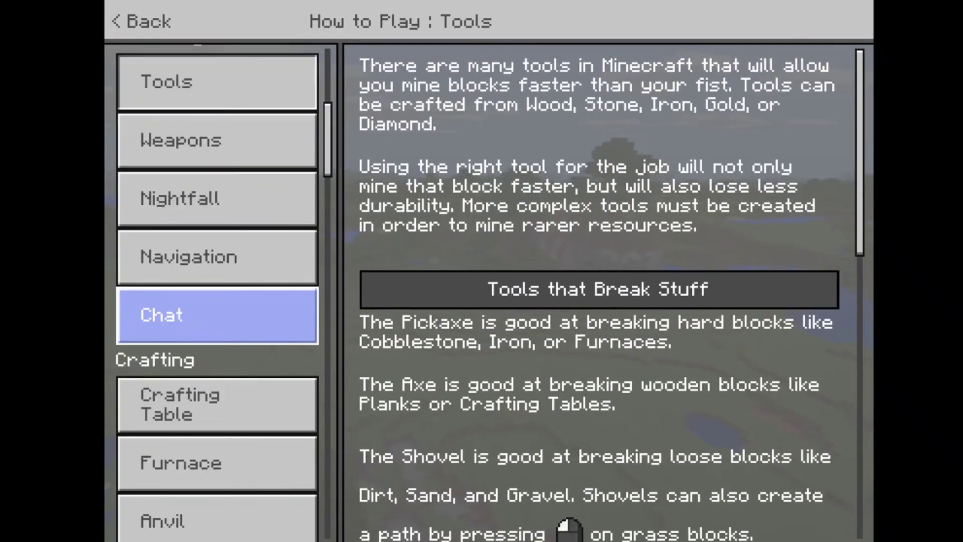
key("Down")
key("Down")
key("Down")
key("Down")
key("Down")
key("Down")
key("Down")
key("Down")
key("Down")
key("Down")
key("Down")
key("Down")
key("Down")
key("Down")
key("Down")
key("Down")
key("Down")
key("Down")
key("Down")
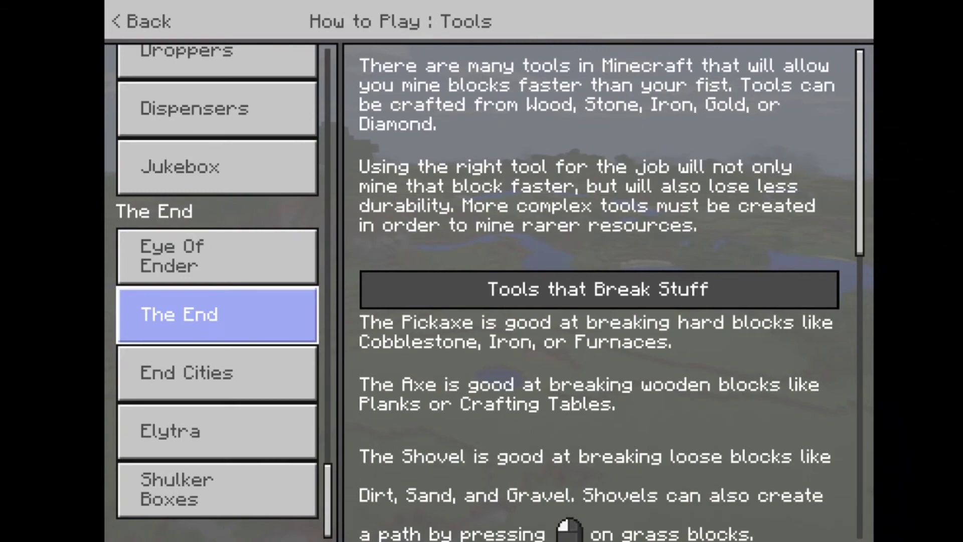
key("Down")
key("Down")
key("Down")
key("Right")
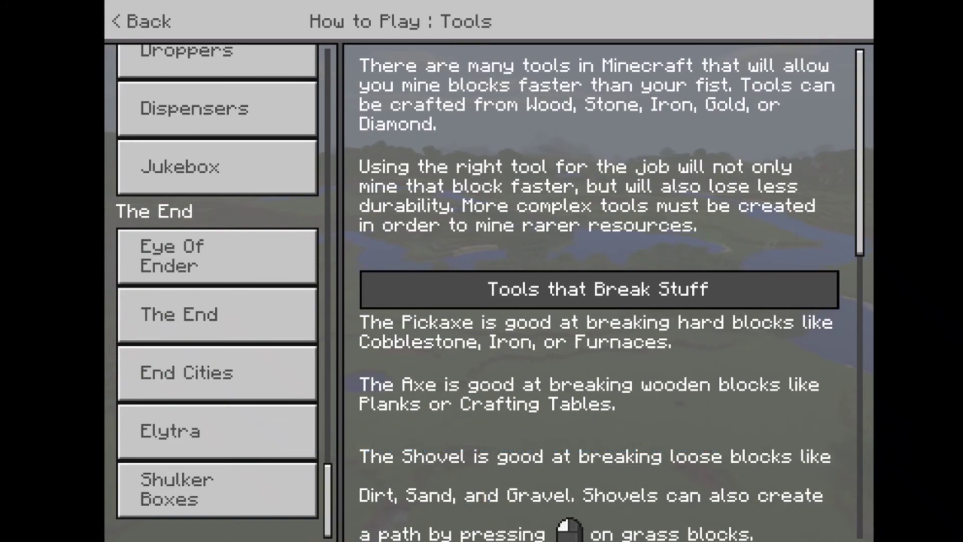
scroll(217, 291, "up", 20)
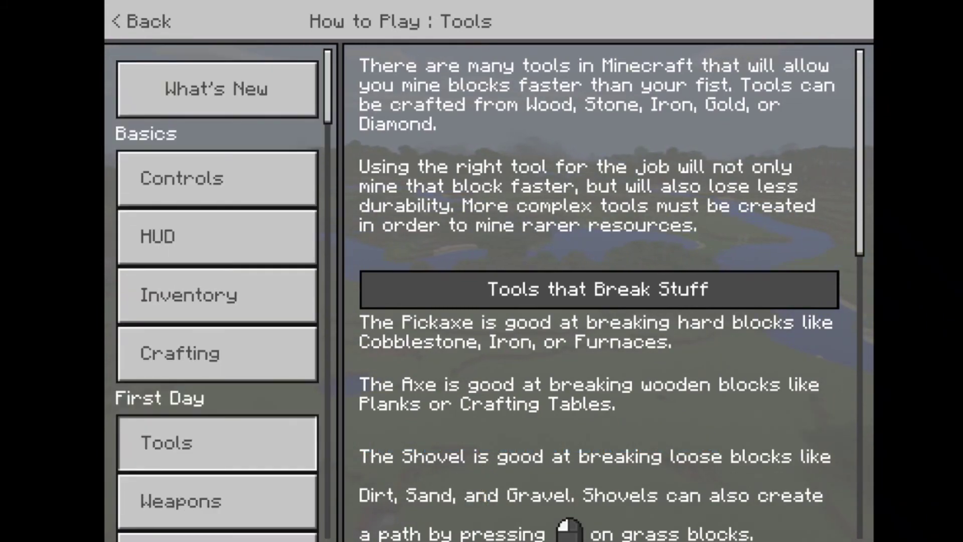
left_click(141, 21)
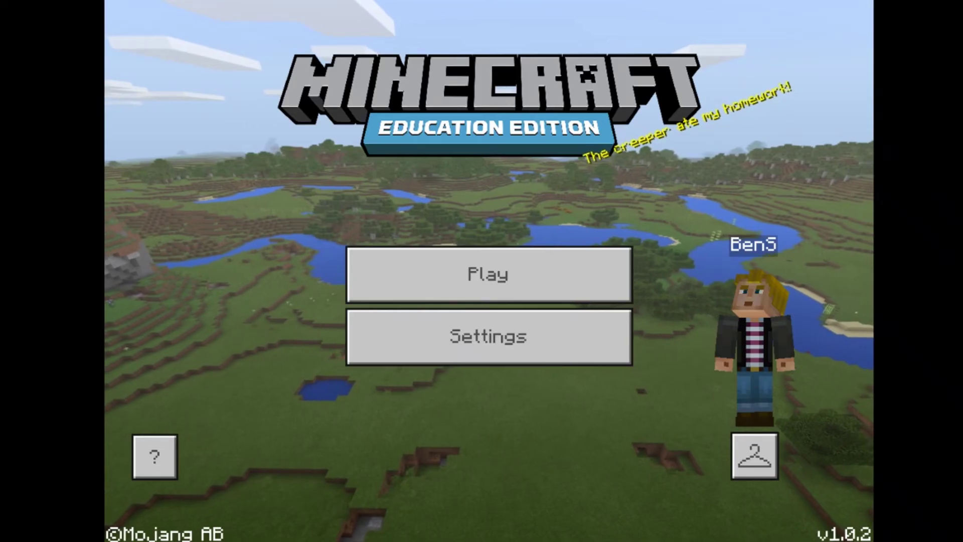